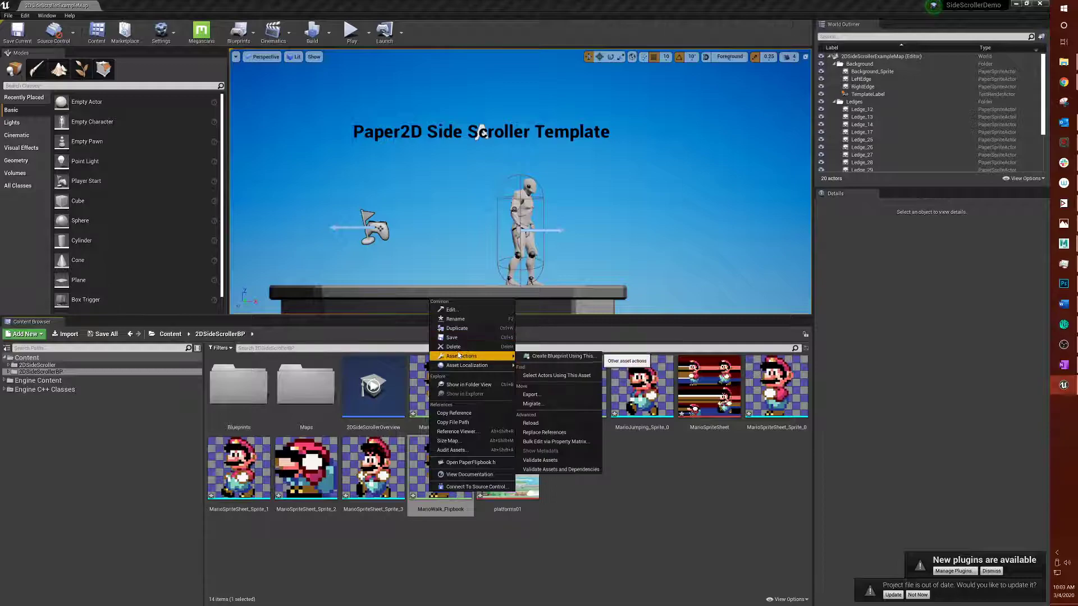
Delete the MarioWalk_Flipbook asset from the 2DSideScrollerBP folder
click(452, 347)
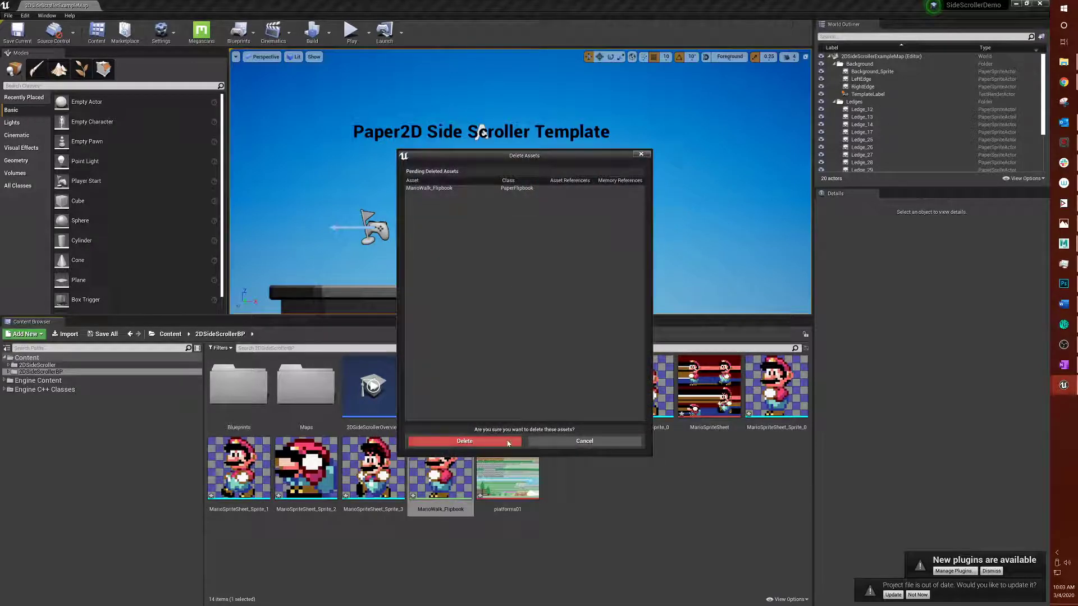
click(464, 441)
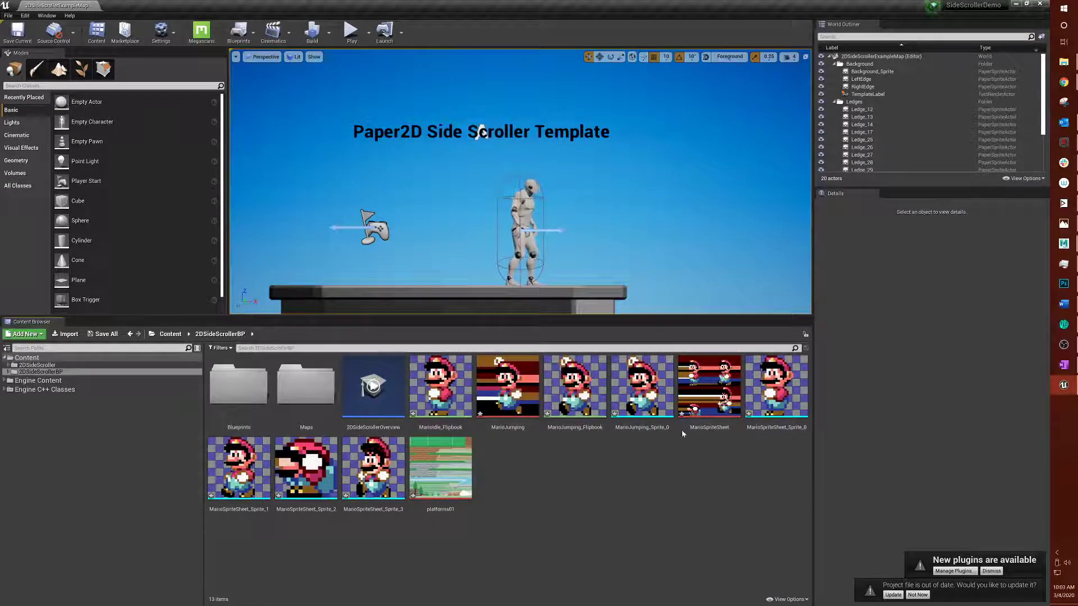
Create a flipbook from MarioSpriteSheet_Sprite_0 and MarioSpriteSheet_Sprite_1, and name it MarioWalking_Flipbook
click(758, 406)
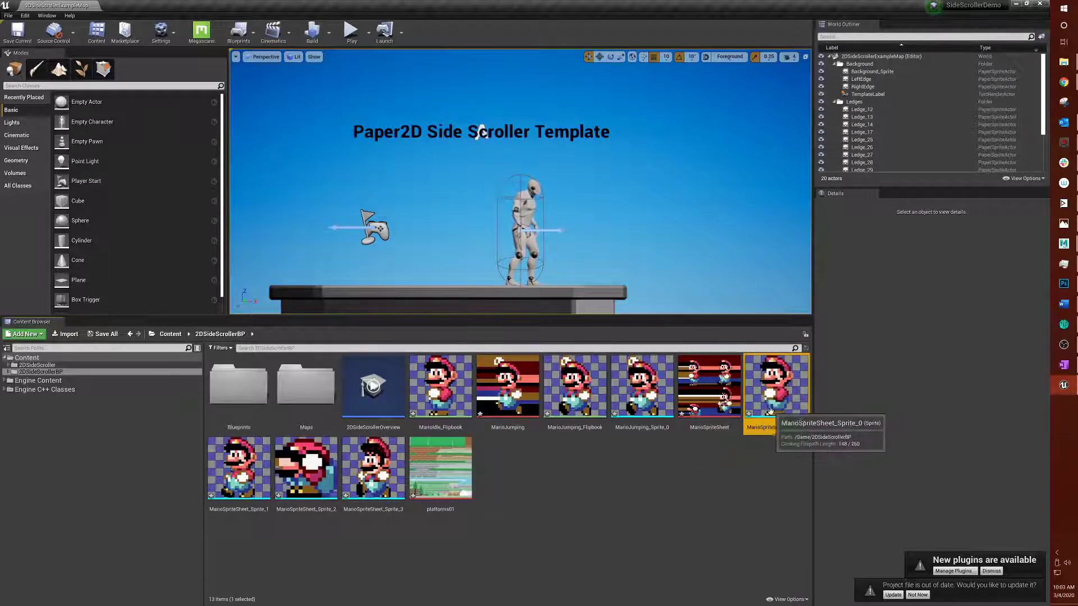
ctrl+click(247, 484)
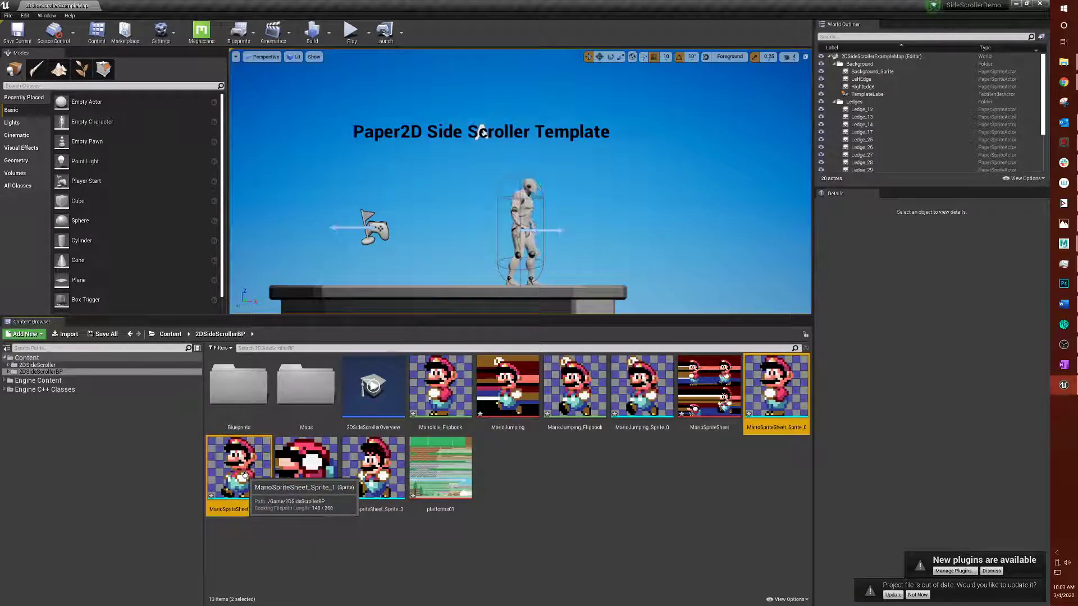
right_click(245, 476)
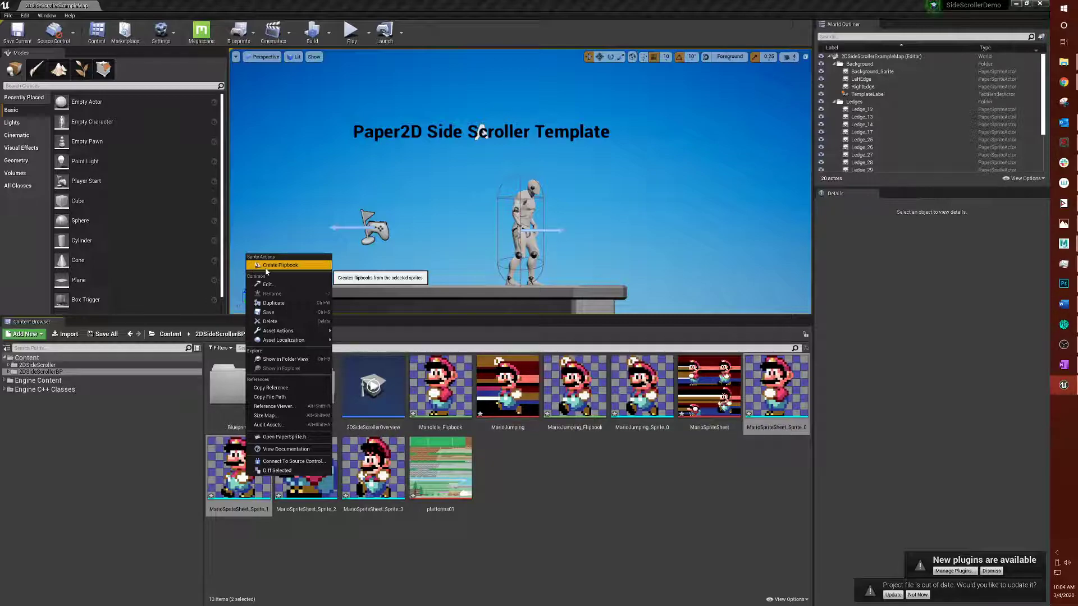
click(278, 266)
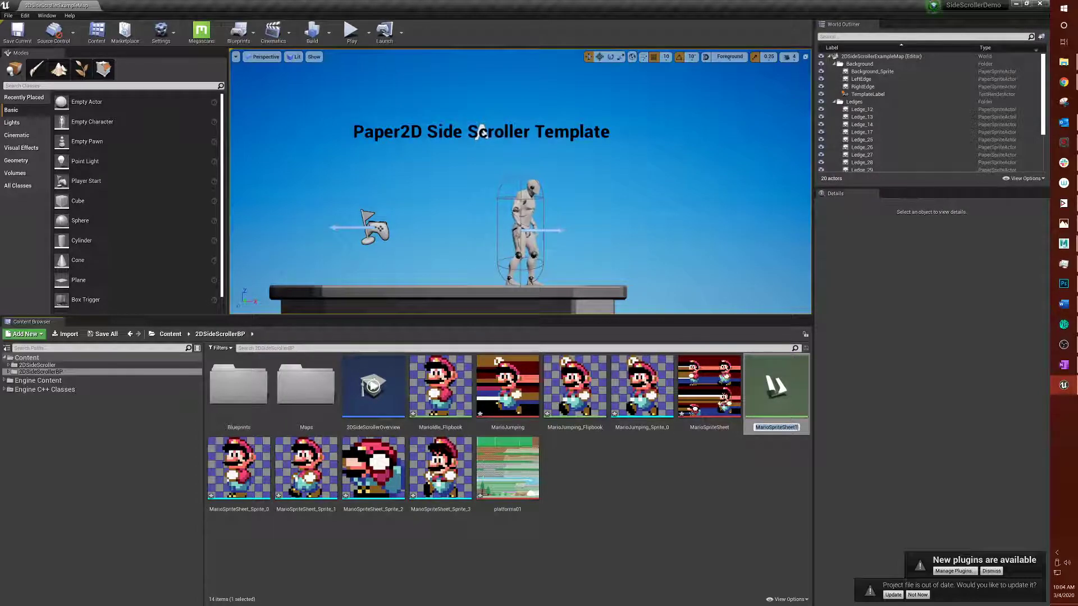
text(MarioWalking_)
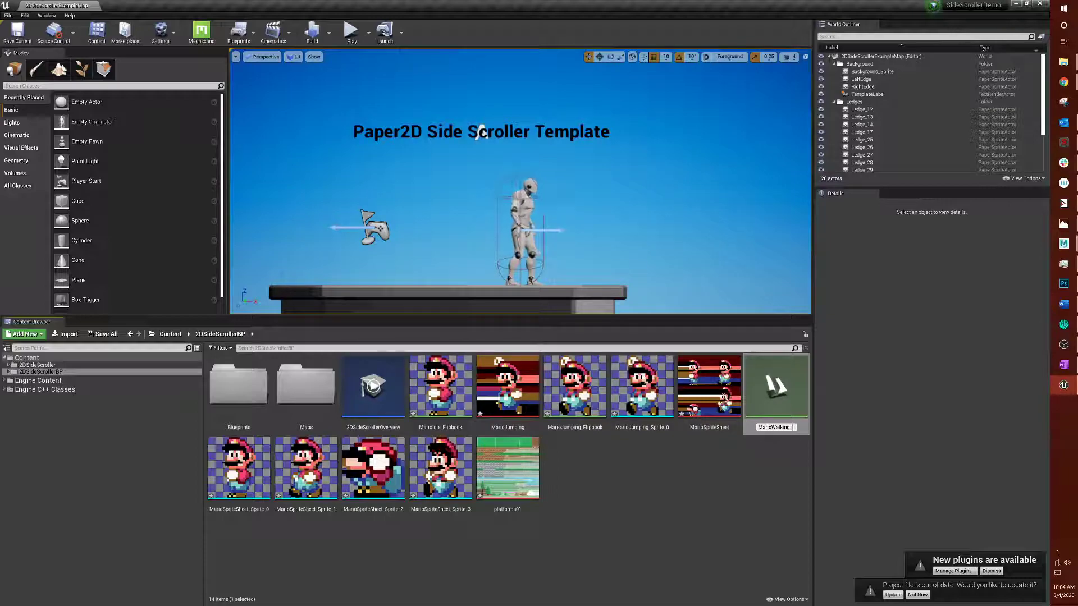
text(Flipbook)
key(Return)
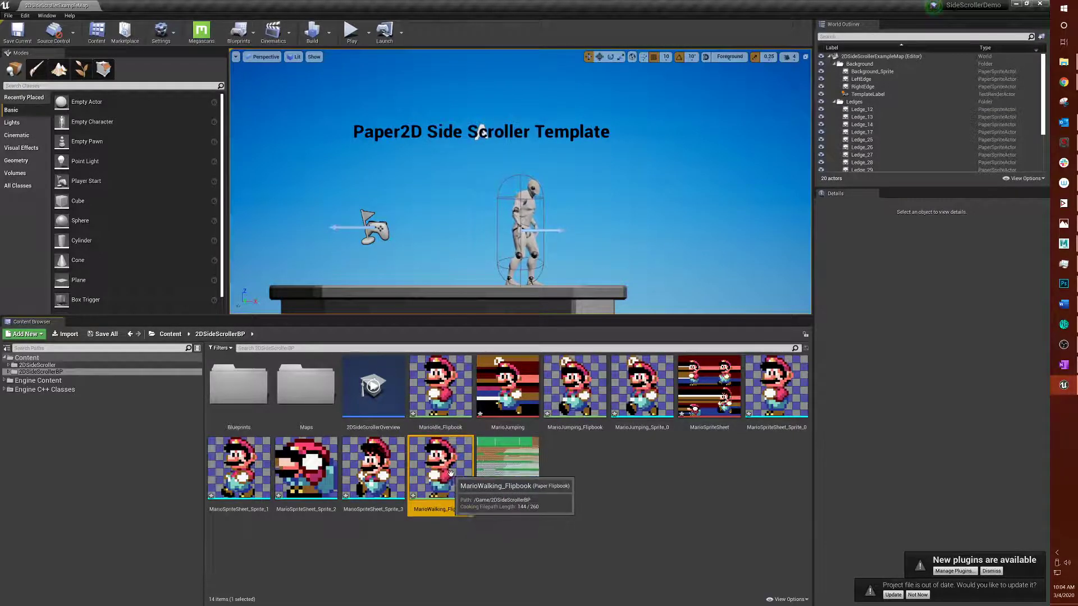
Open MarioWalking_Flipbook for editing and set its Frames Per Second to 7
double_click(451, 474)
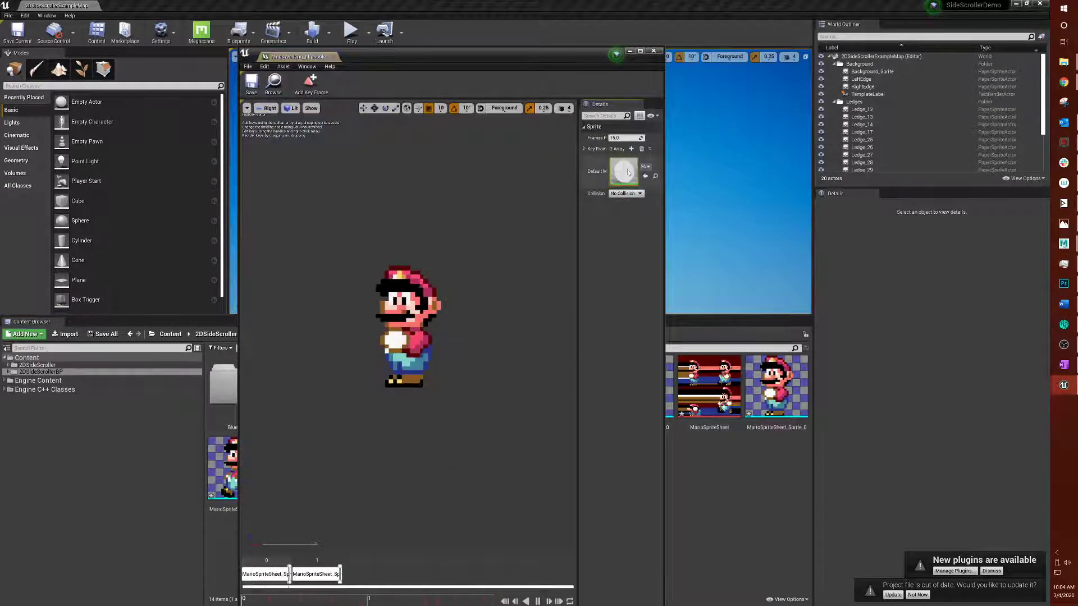
drag(663, 214, 806, 241)
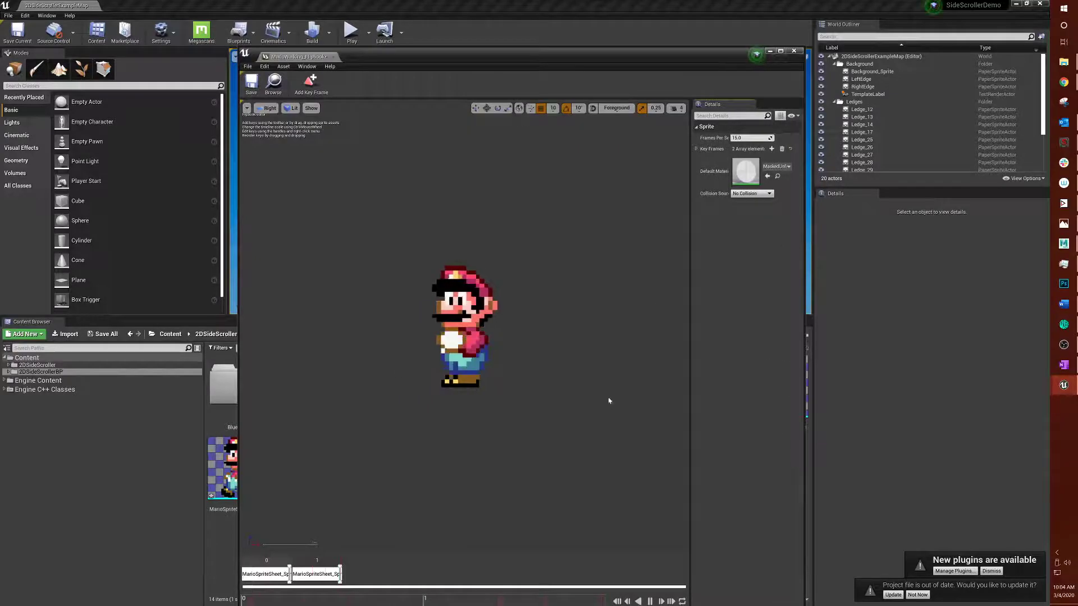
drag(494, 56, 500, 29)
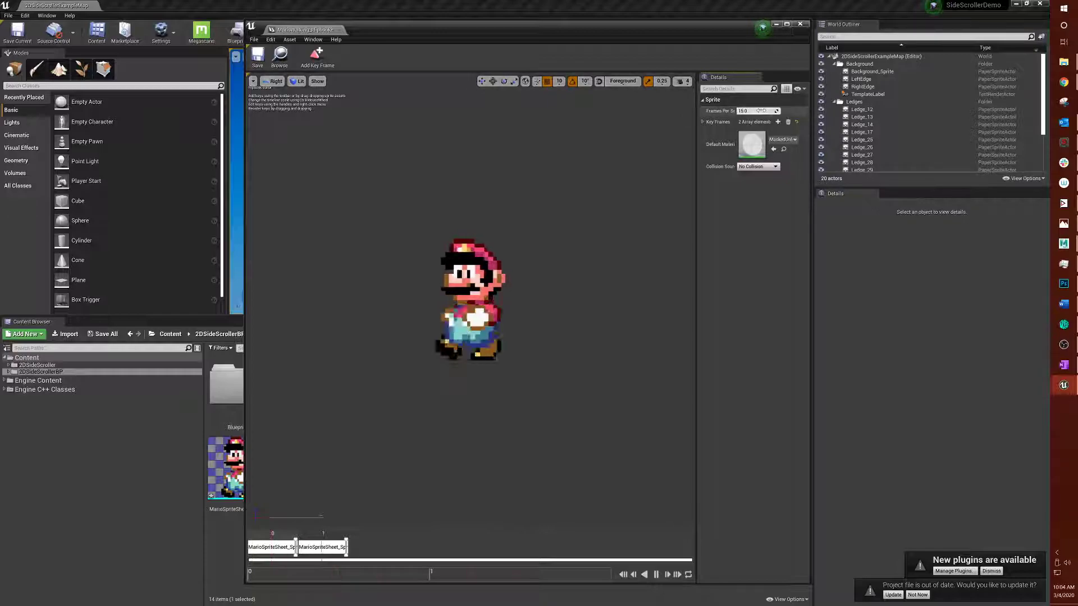
click(758, 111)
text(8)
key(Return)
text(7)
key(Return)
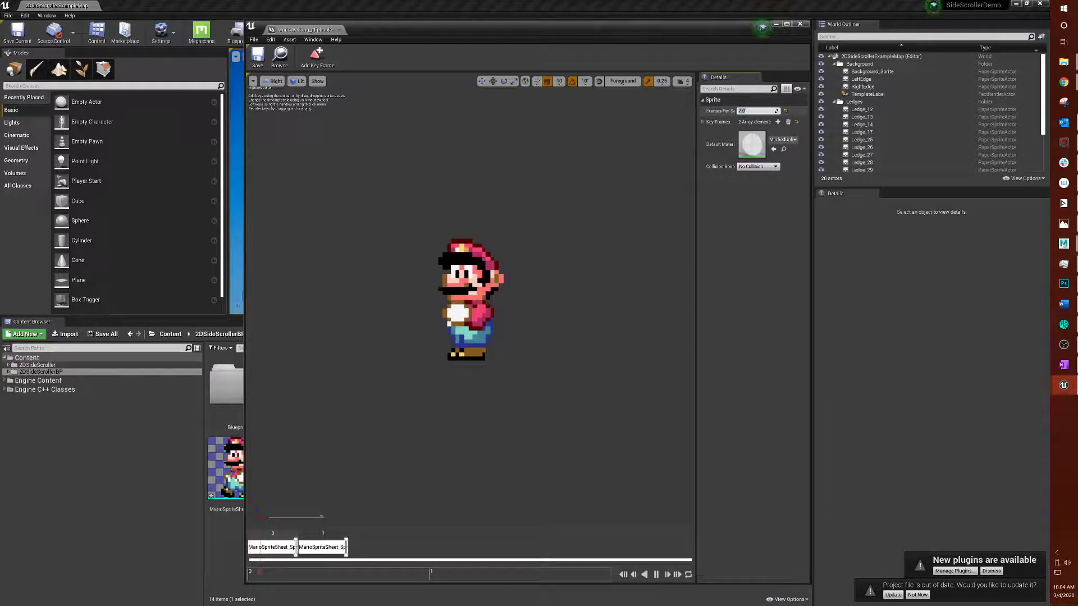
Save the MarioWalking_Flipbook asset and close its editor window
drag(737, 36, 721, 35)
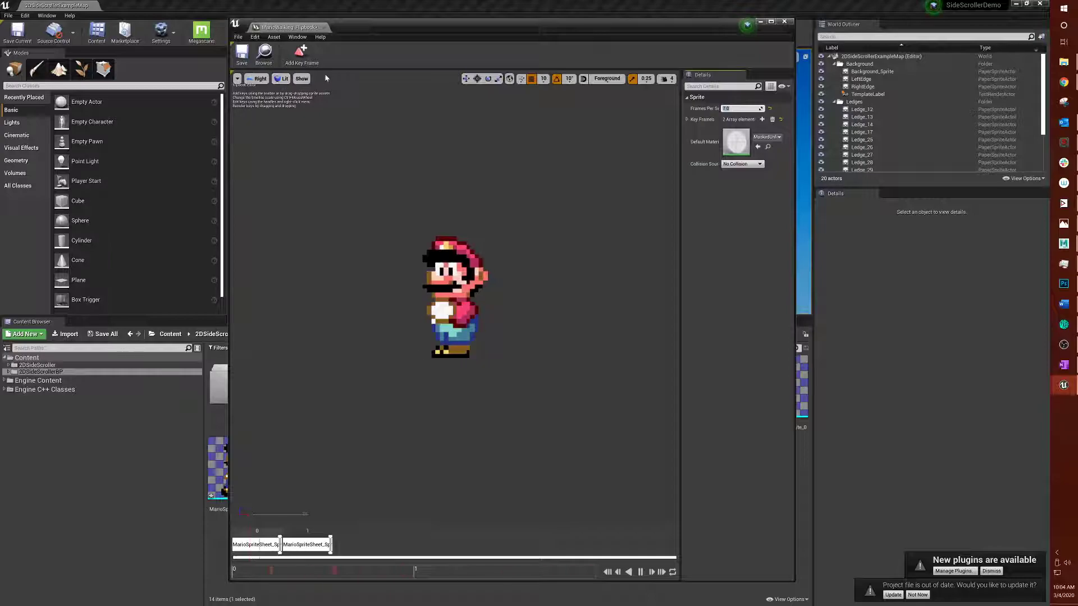
click(243, 55)
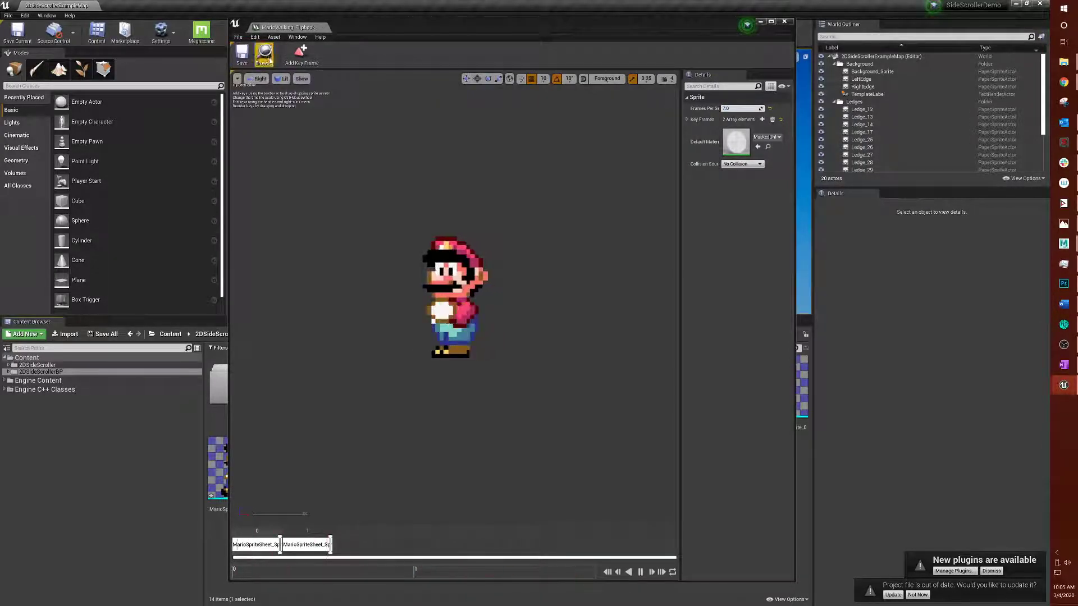
click(784, 22)
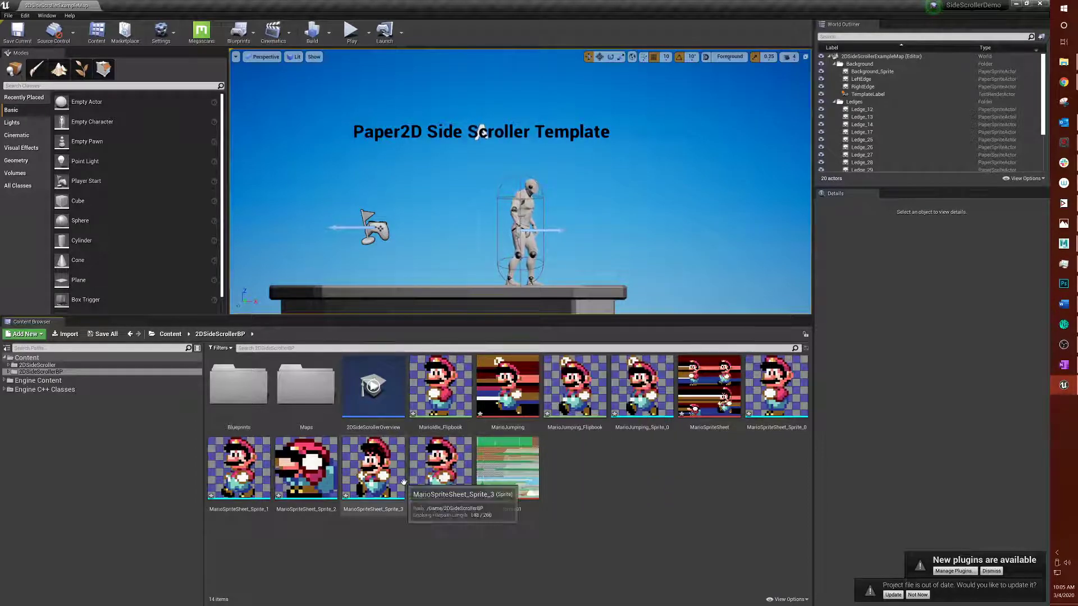
Create a flipbook from MarioSpriteSheet_Sprite_3 and name it MarioFalling_Flipbook
click(373, 477)
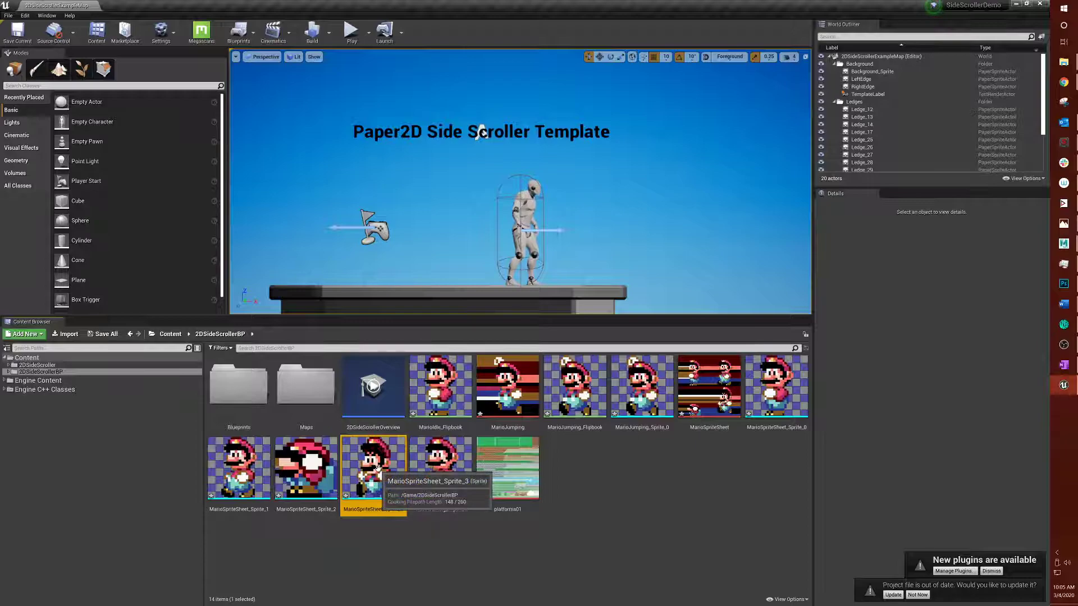
right_click(372, 461)
click(414, 268)
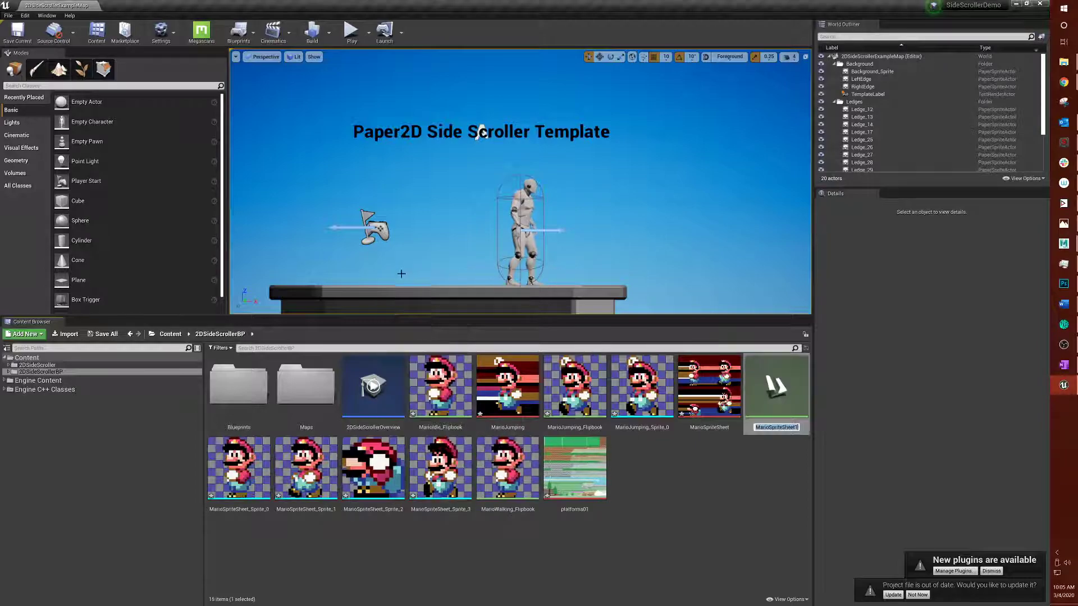
text(Mario)
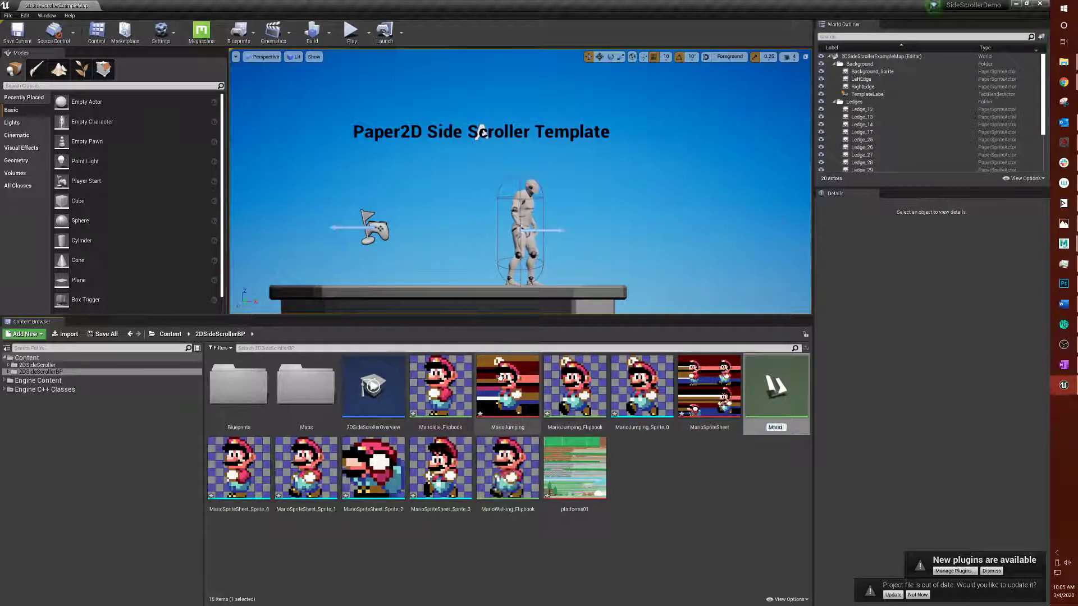
text(Falling)
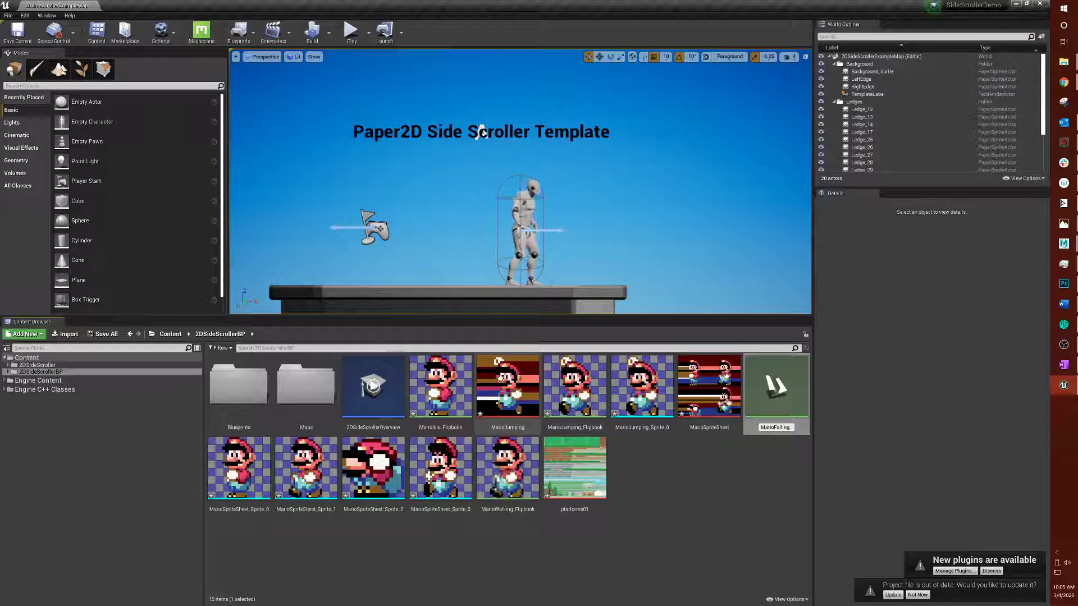
text(_Flipbook)
key(Return)
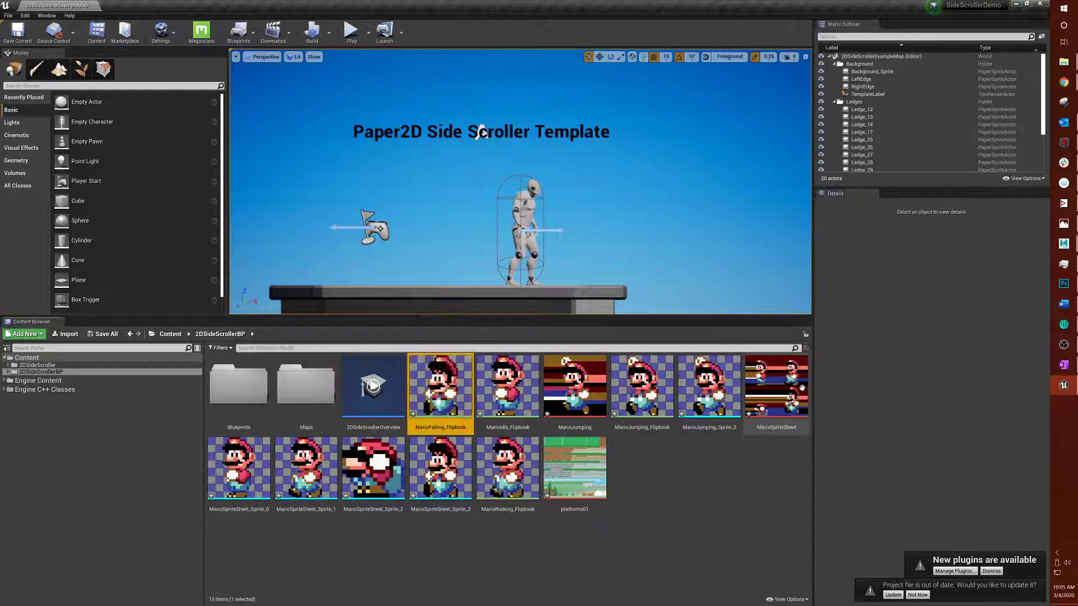
Create a flipbook from MarioSpriteSheet_Sprite_2 and name it MarioCrouch_Flipbook
right_click(386, 459)
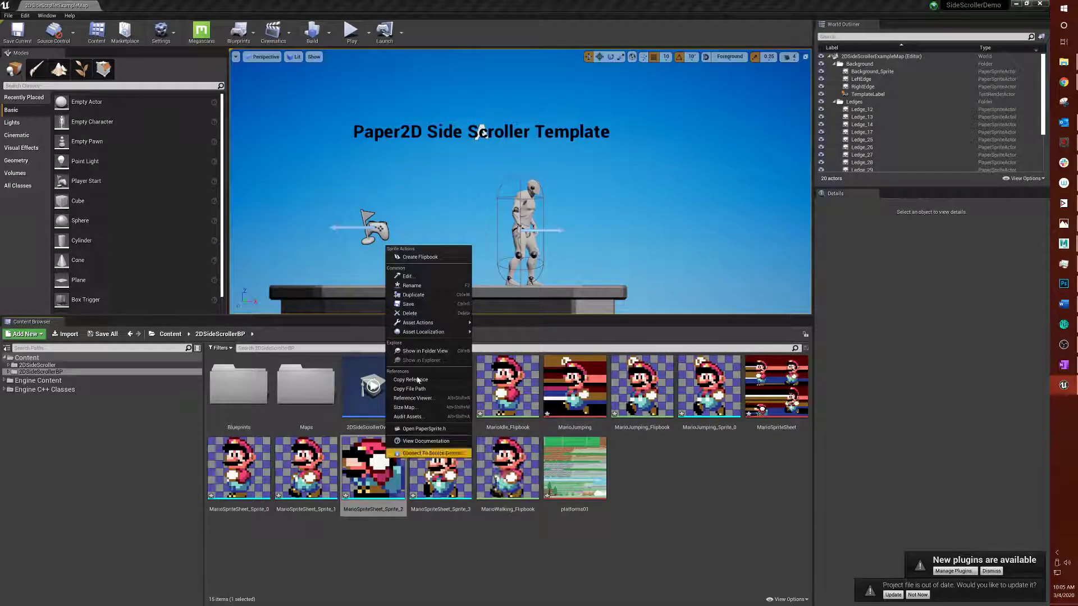
click(427, 257)
text(Mario)
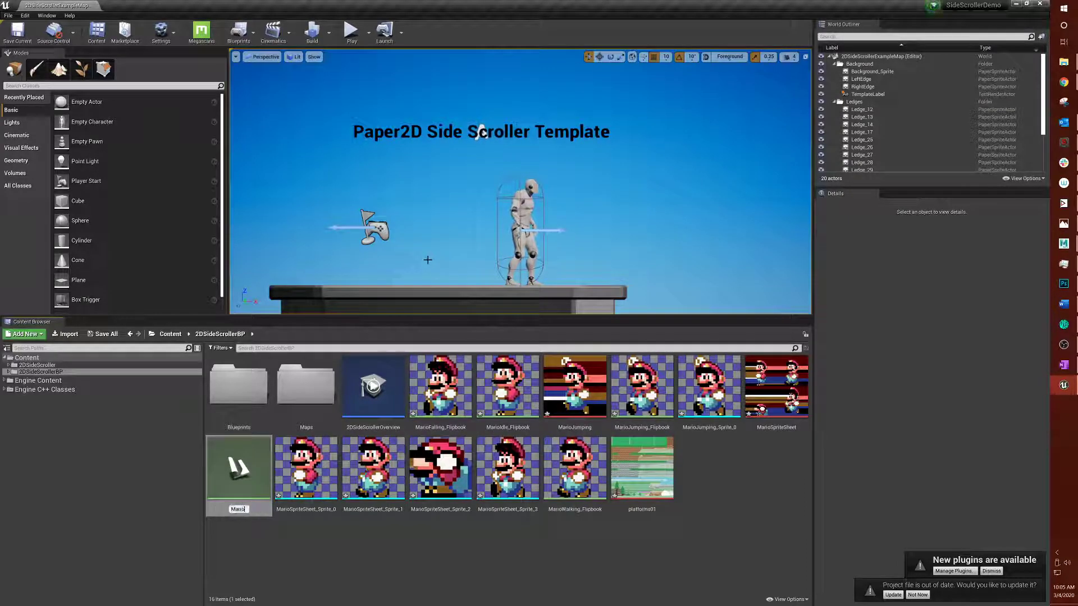
text(Crouch_Flipbook)
key(Return)
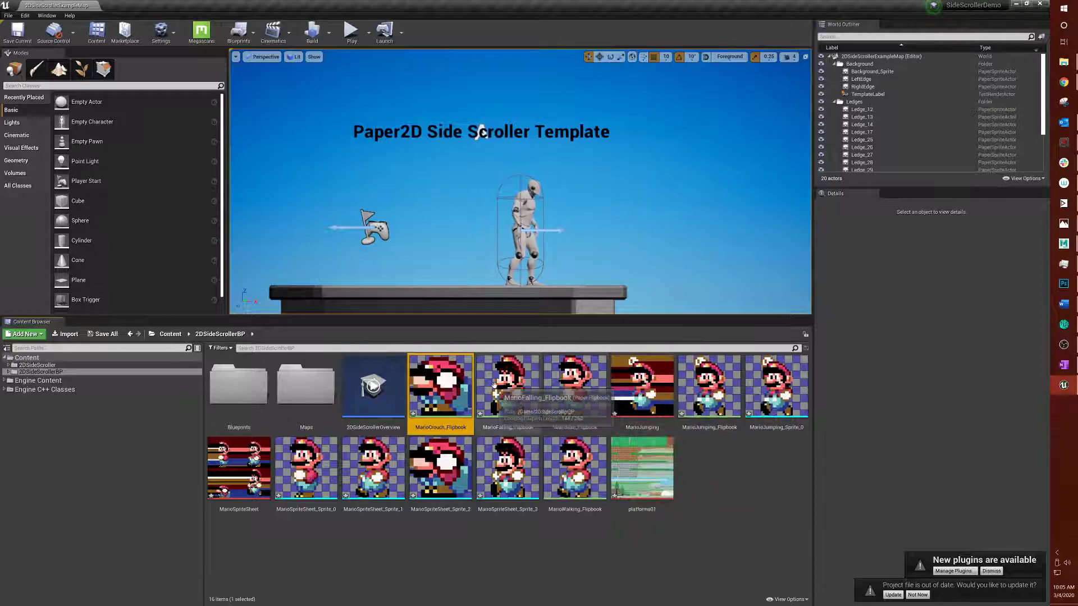
Review the Mario crouch, falling, idle, jumping and walking flipbooks by selecting them together, and clear the selection
ctrl+click(508, 388)
ctrl+click(575, 388)
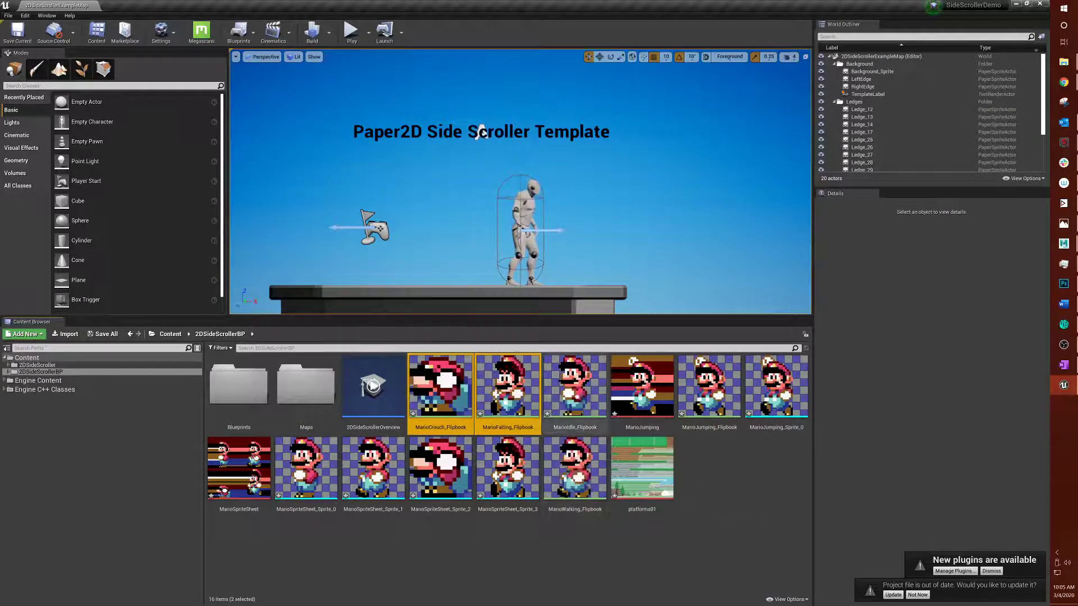
ctrl+click(709, 393)
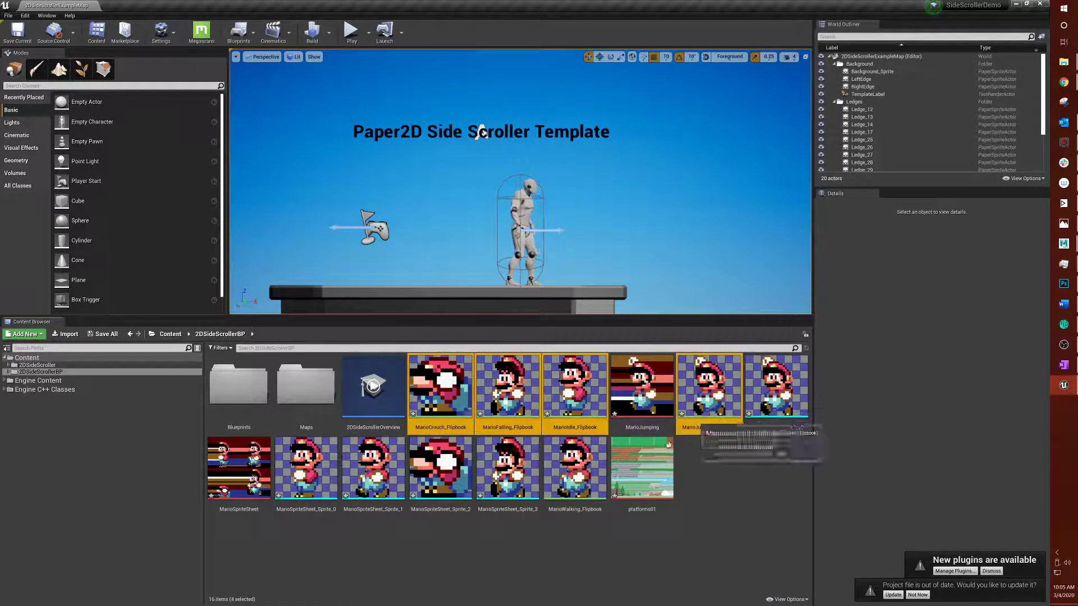
ctrl+click(601, 477)
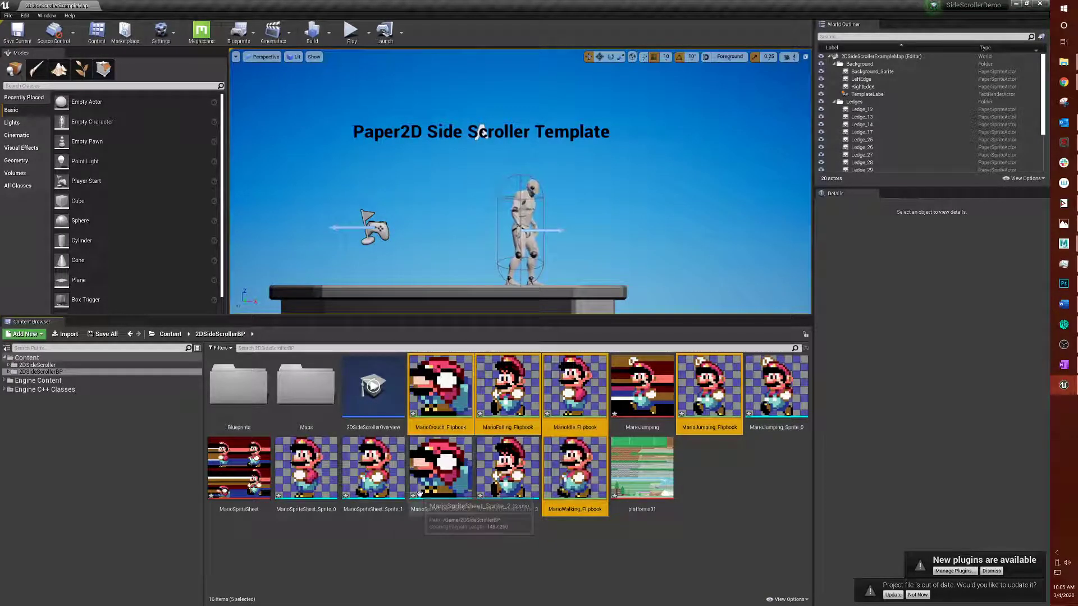
click(693, 553)
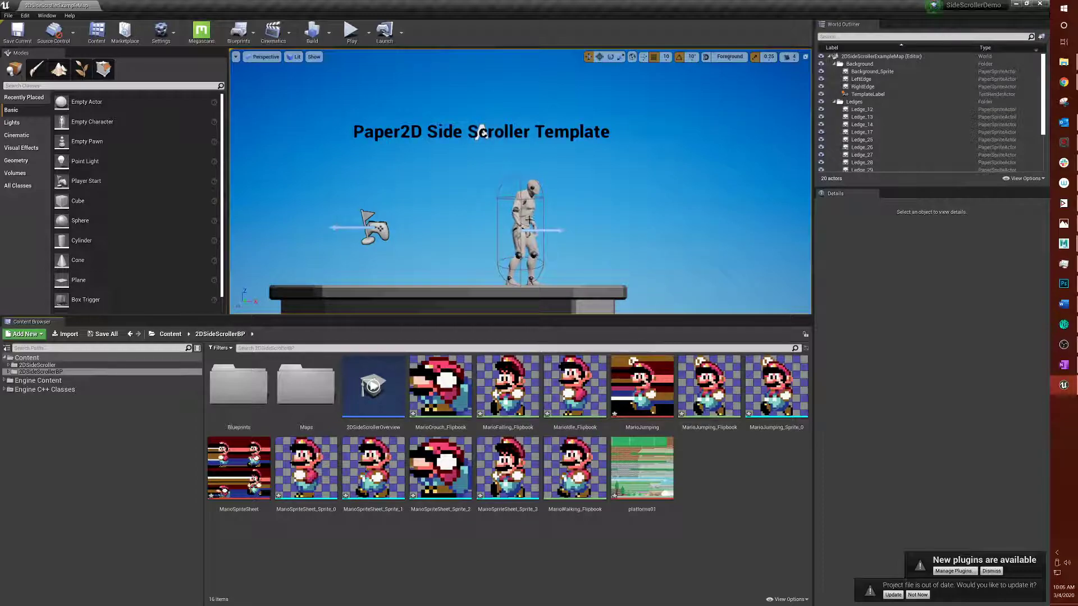
Select the 2DSideScrollerCharacter in the level and assign MarioIdle_Flipbook as its Source Flipbook
click(526, 223)
click(484, 214)
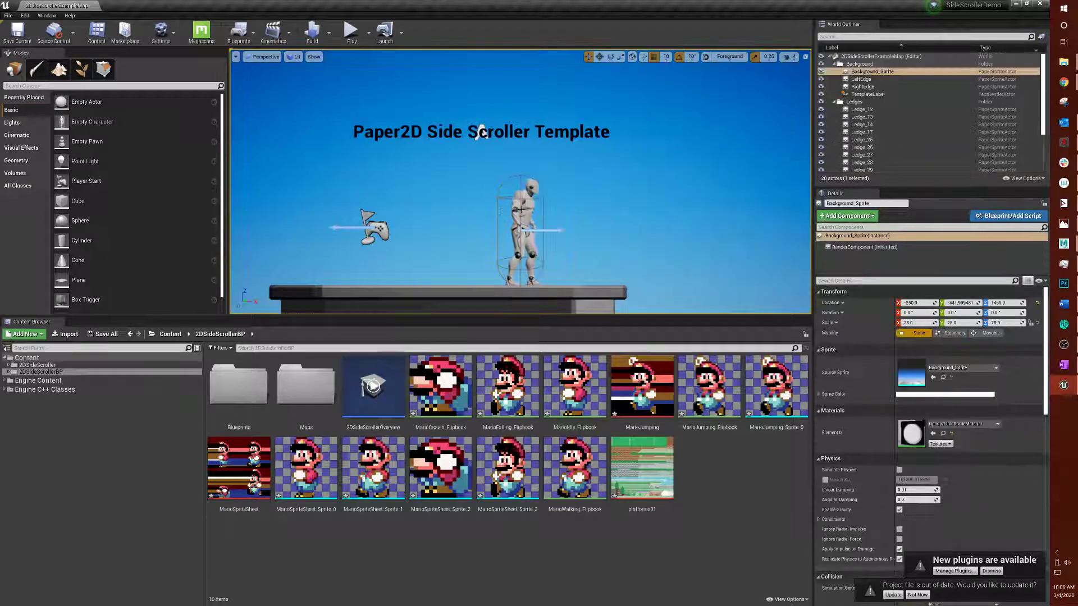
key(ctrl+z)
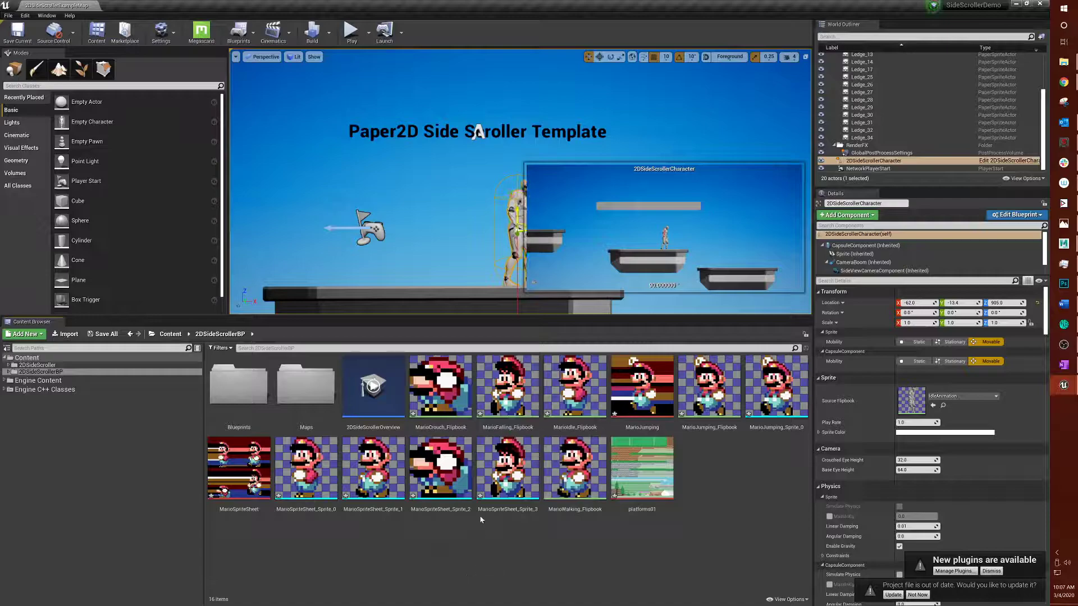
click(569, 388)
drag(570, 389, 914, 411)
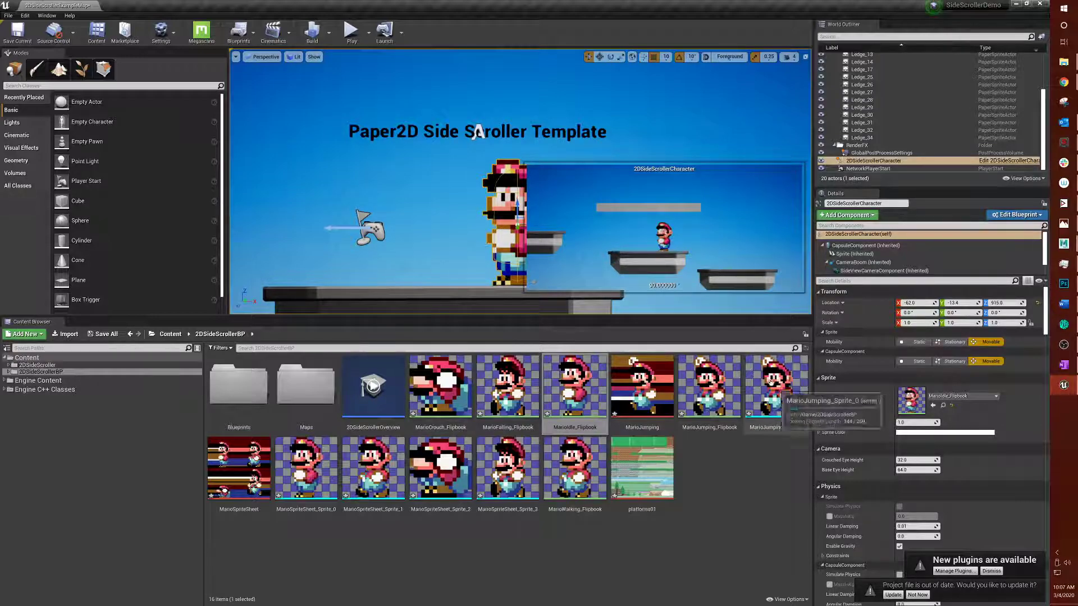
click(736, 484)
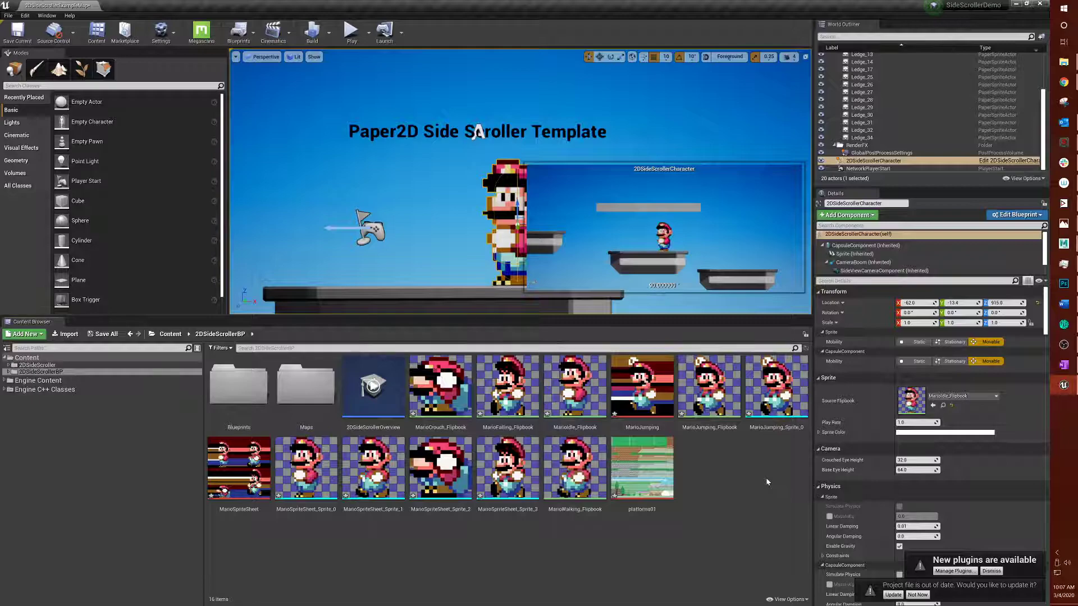
Play-test the level by moving the character in both directions, and stop the play session
click(351, 31)
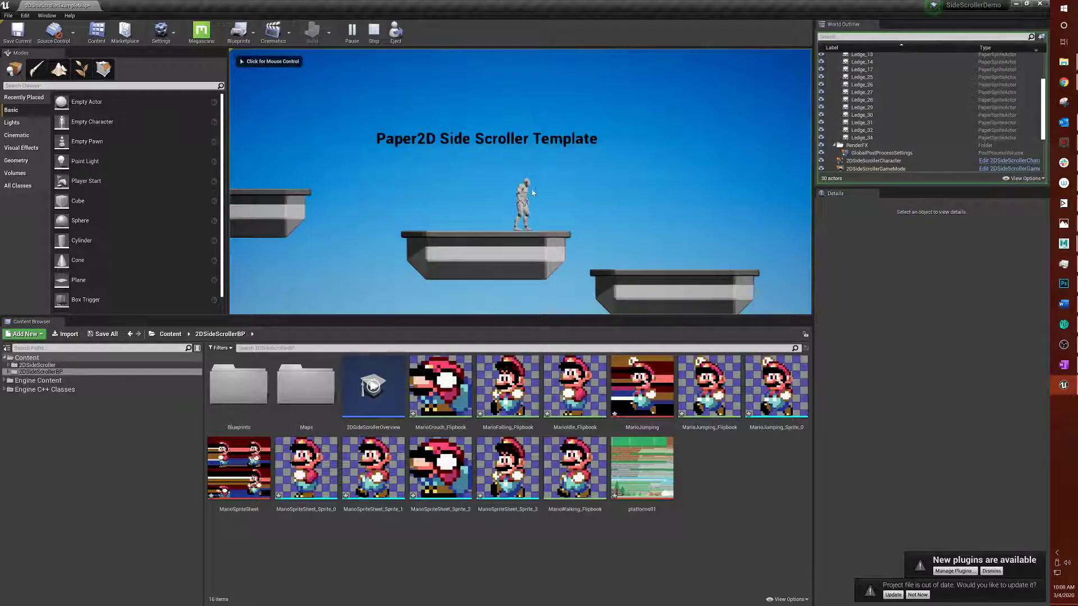
click(543, 208)
key(a)
key(d)
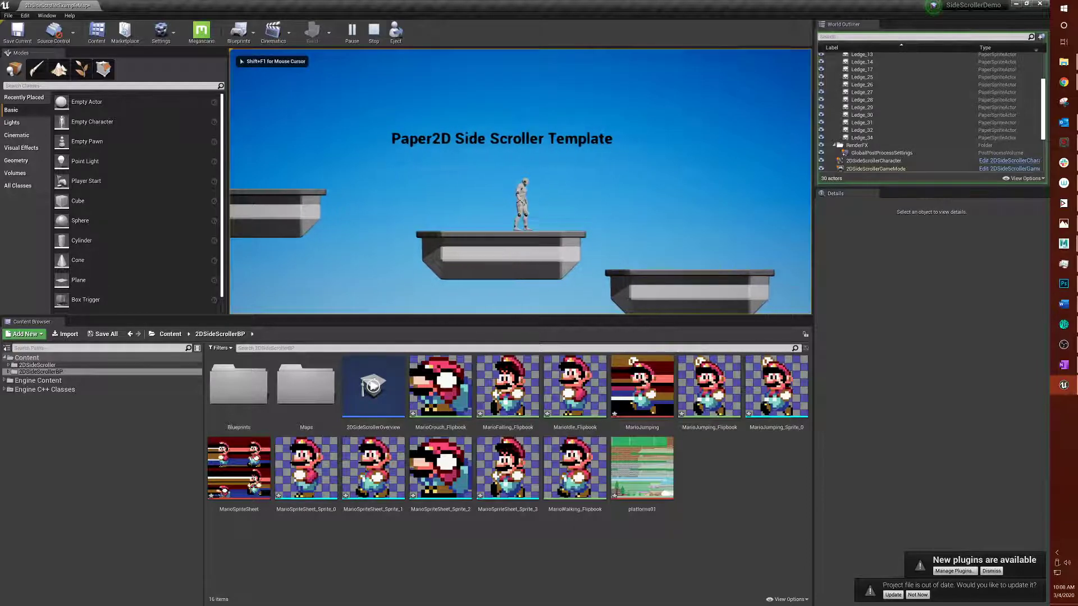
key(Escape)
click(544, 207)
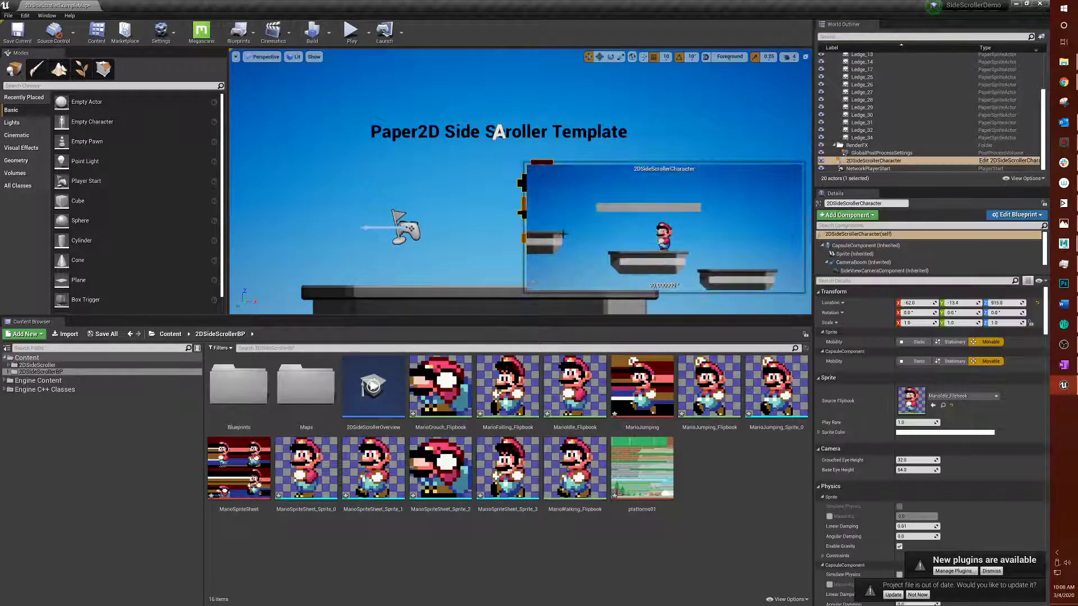
click(542, 138)
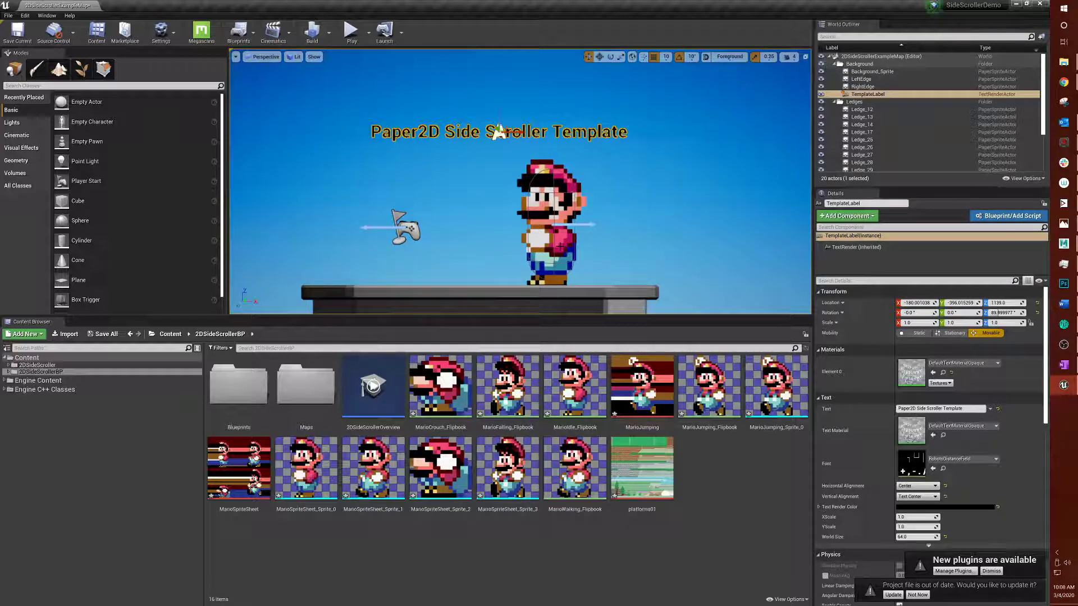
click(561, 247)
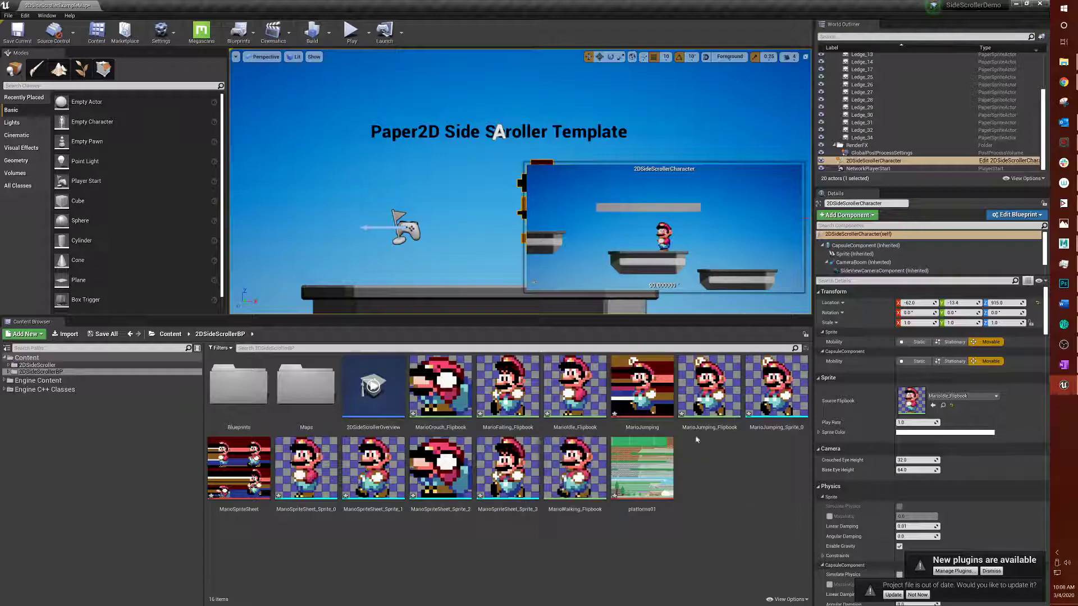
click(640, 472)
click(503, 273)
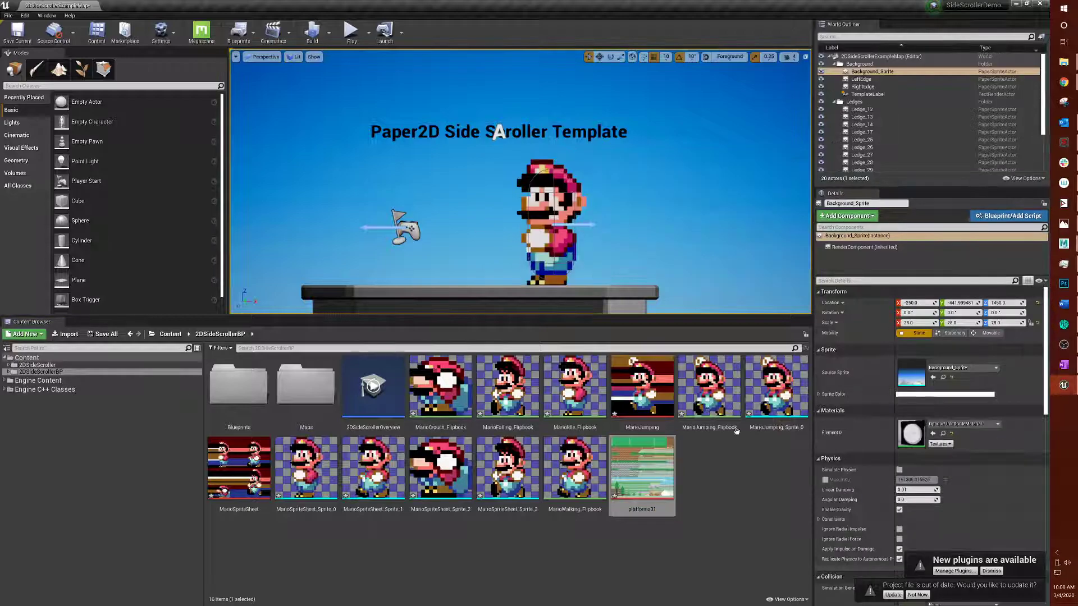
Open the Extract Sprites window for the platforms01 texture and maximize it
mouse_move(661, 484)
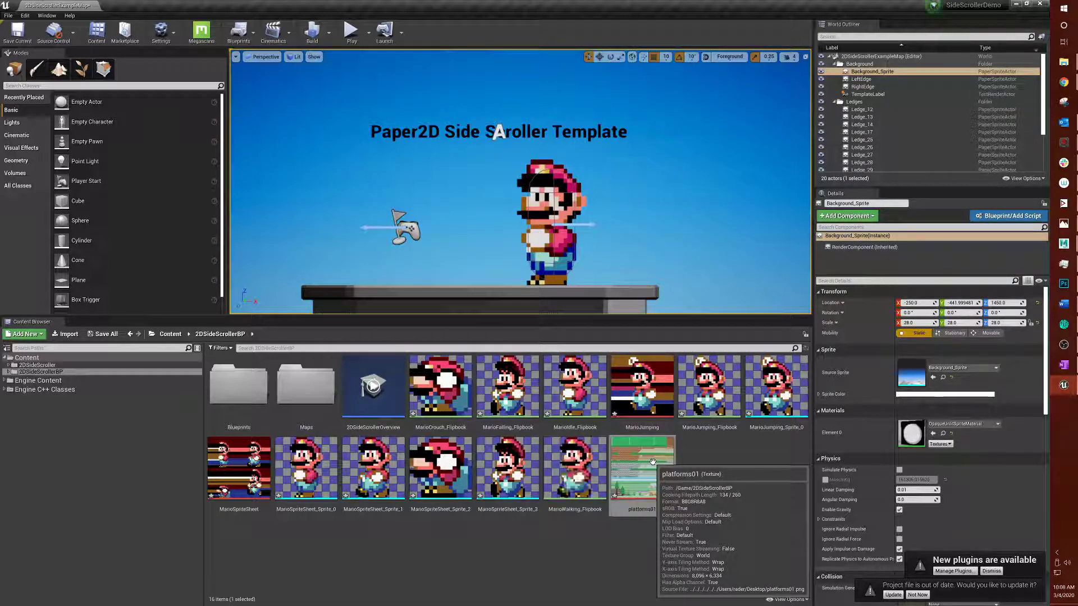
right_click(652, 461)
click(705, 485)
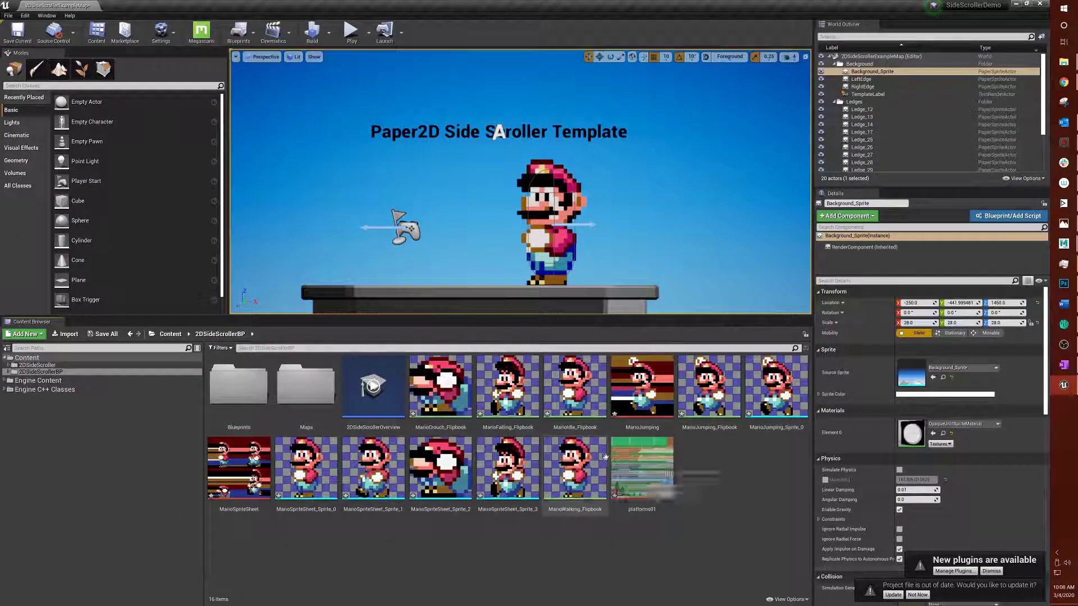
mouse_move(472, 343)
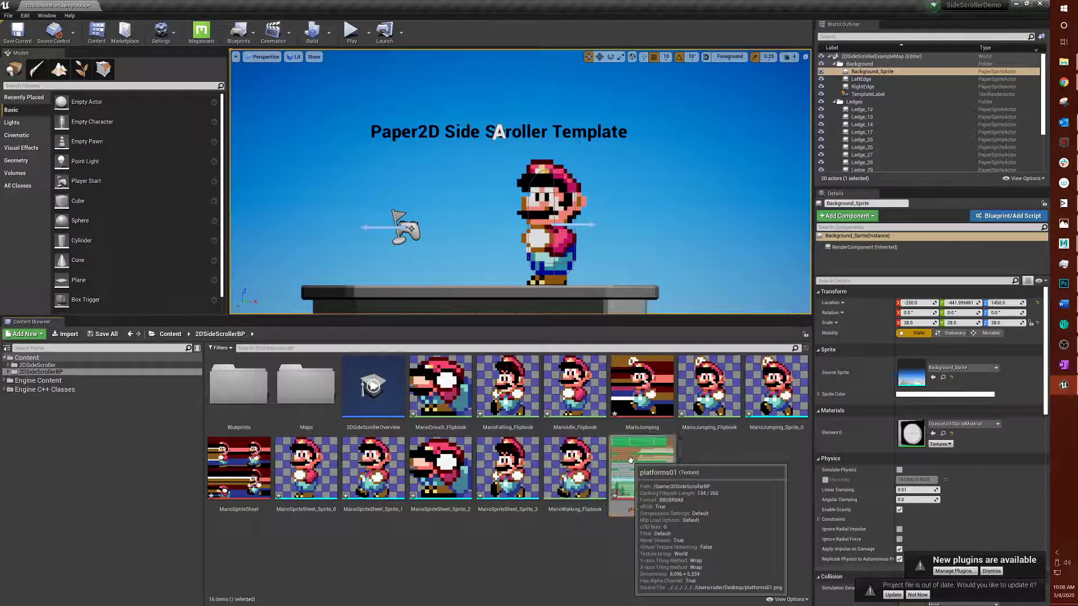
right_click(630, 459)
mouse_move(687, 225)
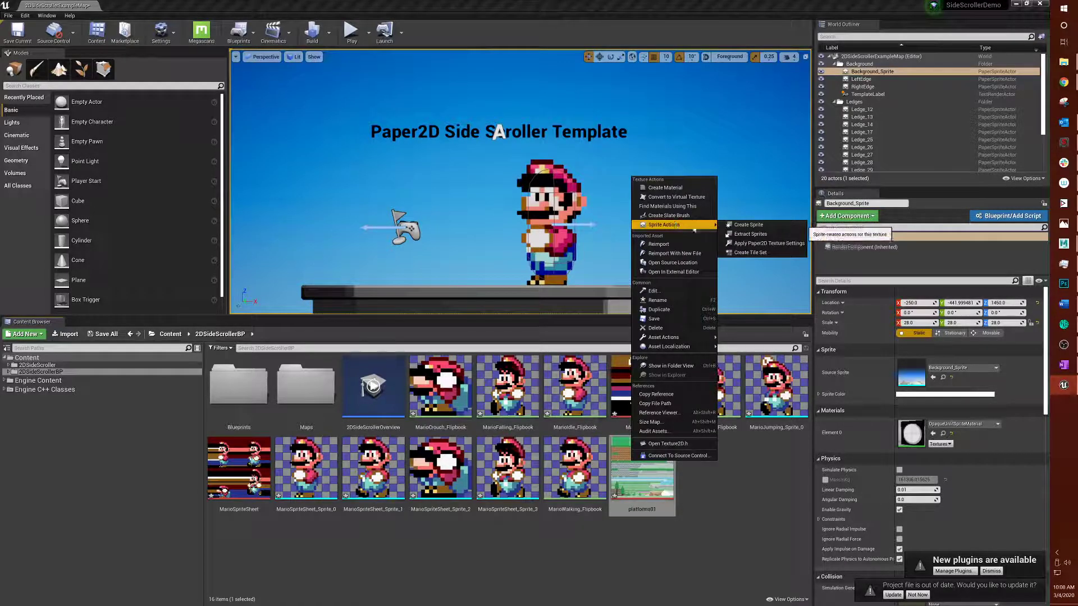
click(731, 234)
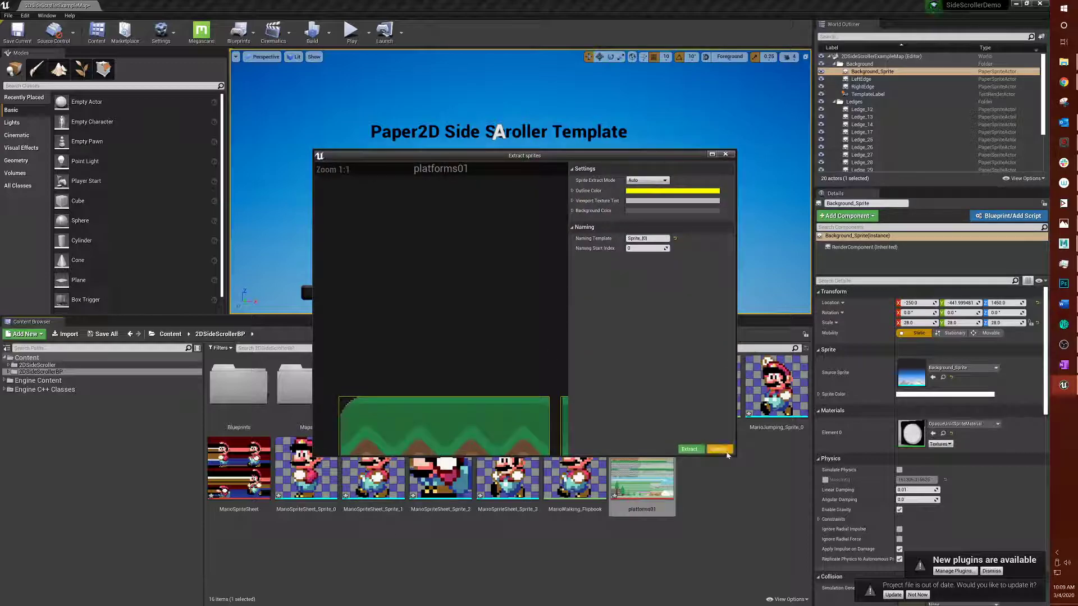
drag(734, 456, 739, 458)
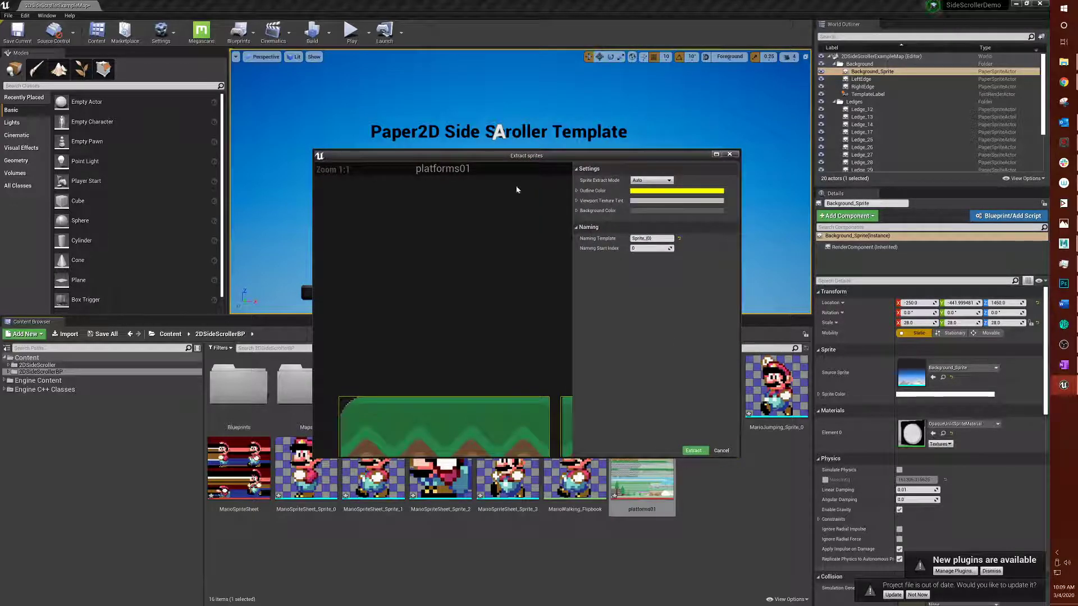
double_click(518, 163)
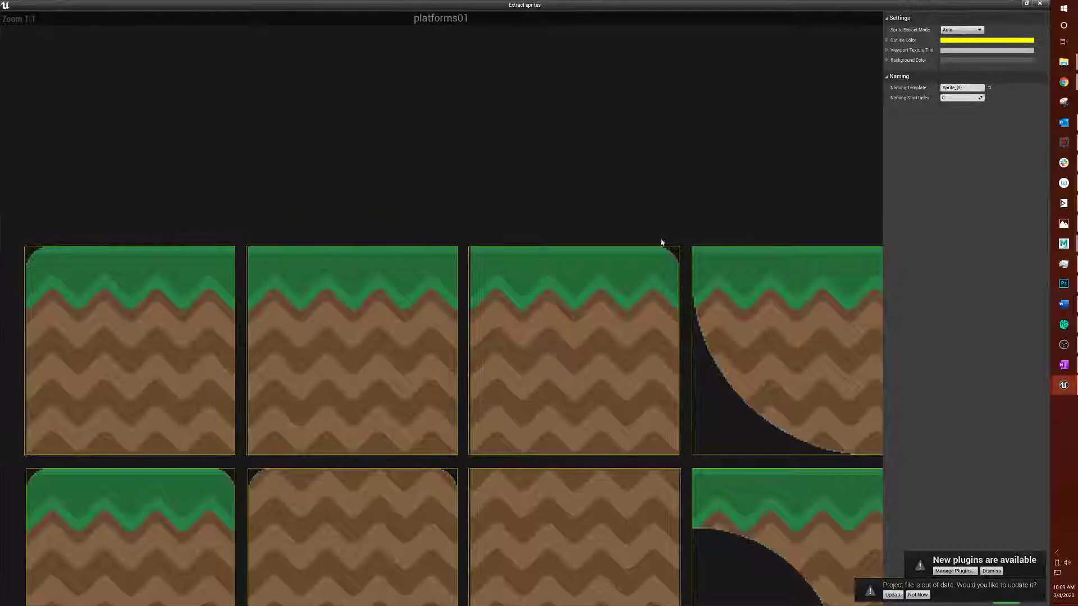
Examine the outlined sprite regions across the platforms01 sheet, including the ground tiles, thin platforms and scenery props
scroll(642, 245, down, 5)
scroll(646, 247, up, 2)
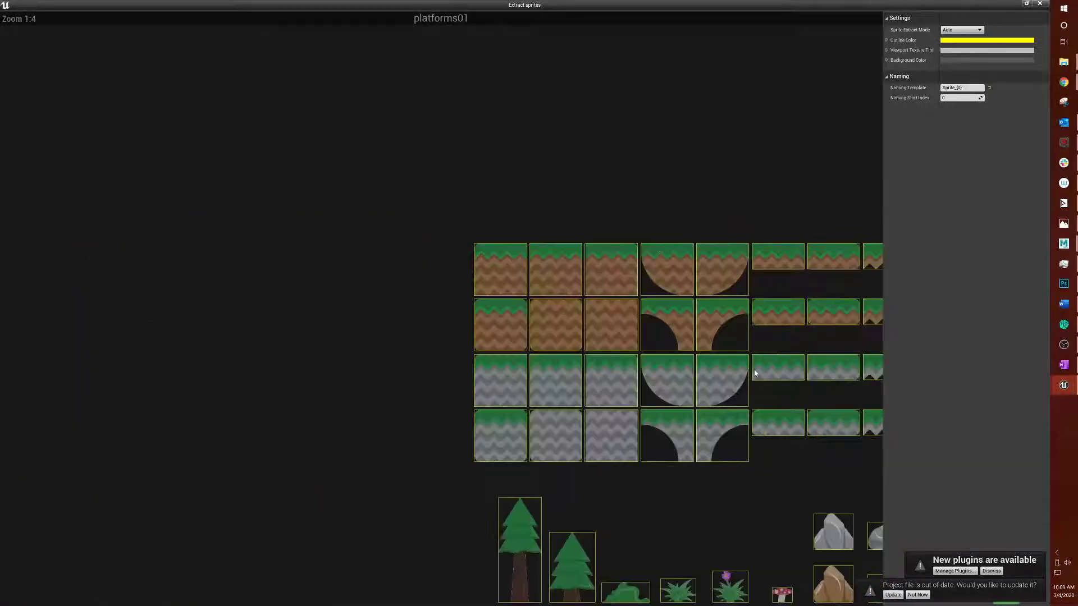
scroll(617, 314, up, 2)
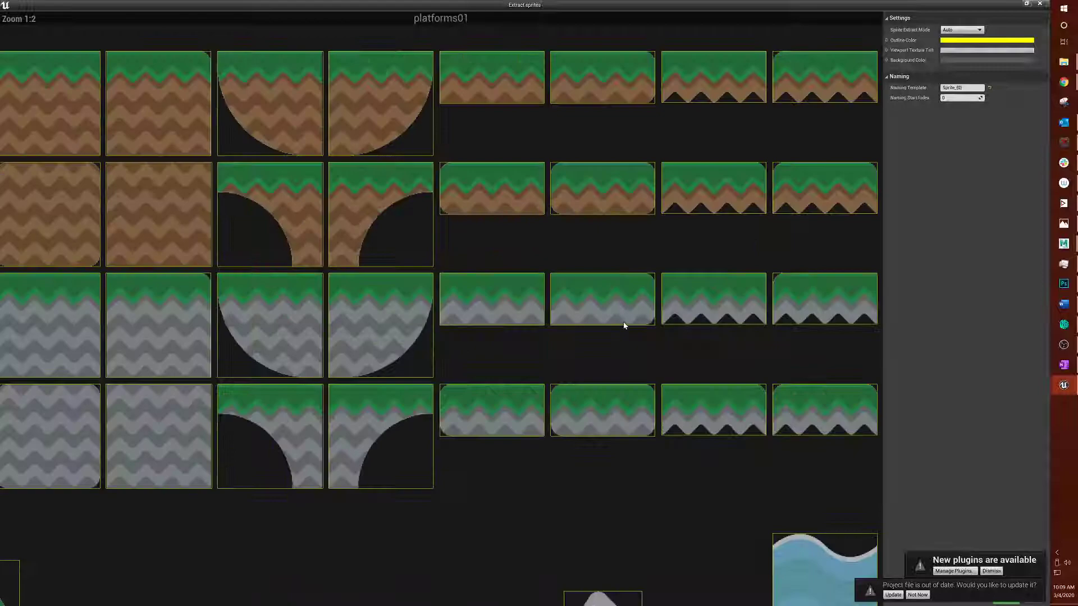
scroll(623, 323, down, 1)
right_drag(607, 312, 667, 378)
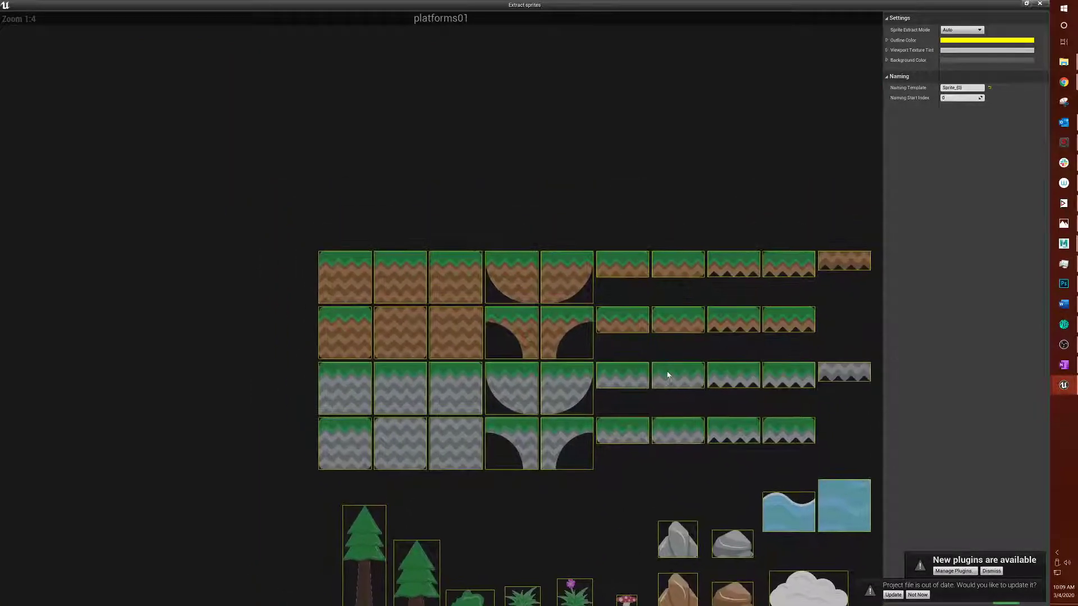
scroll(657, 368, up, 2)
right_drag(427, 184, 580, 349)
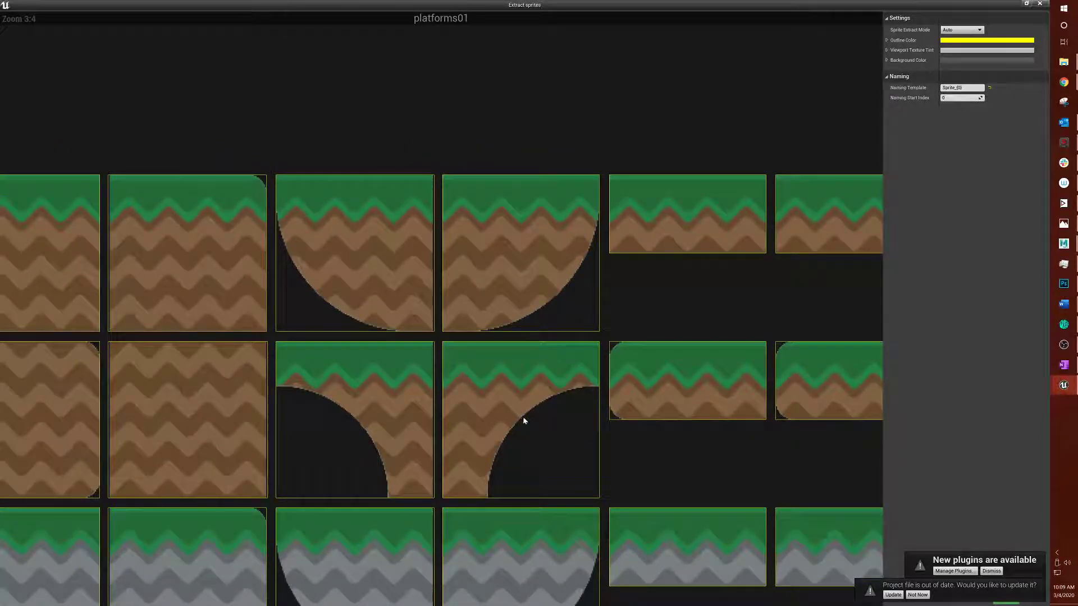
scroll(523, 416, down, 3)
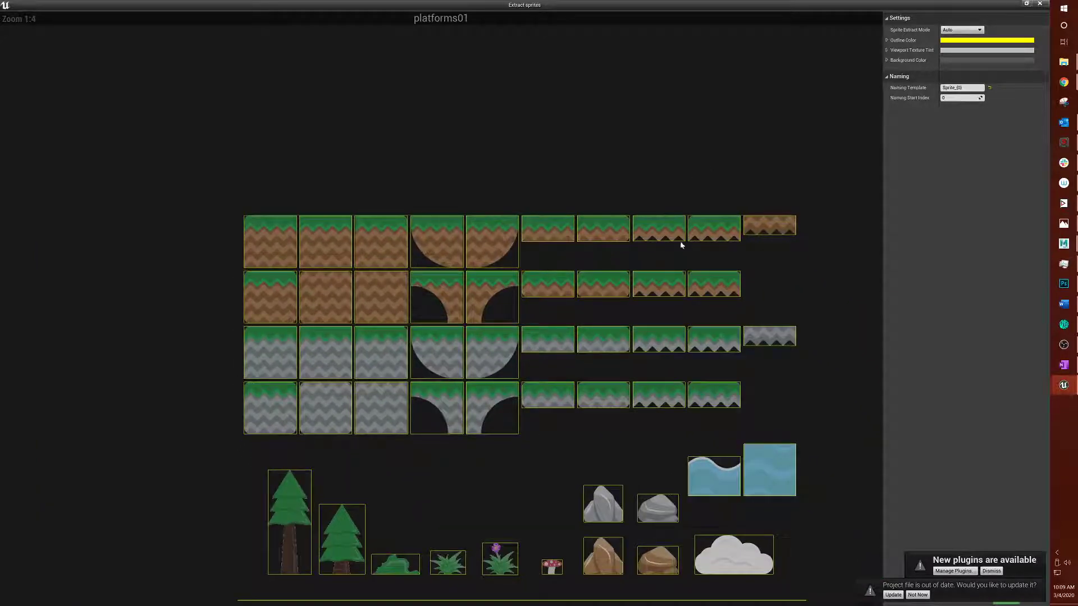
Extract the sprites from platforms01 with Sprite Extract Mode kept on Auto, dismissing the project update notice first
click(961, 29)
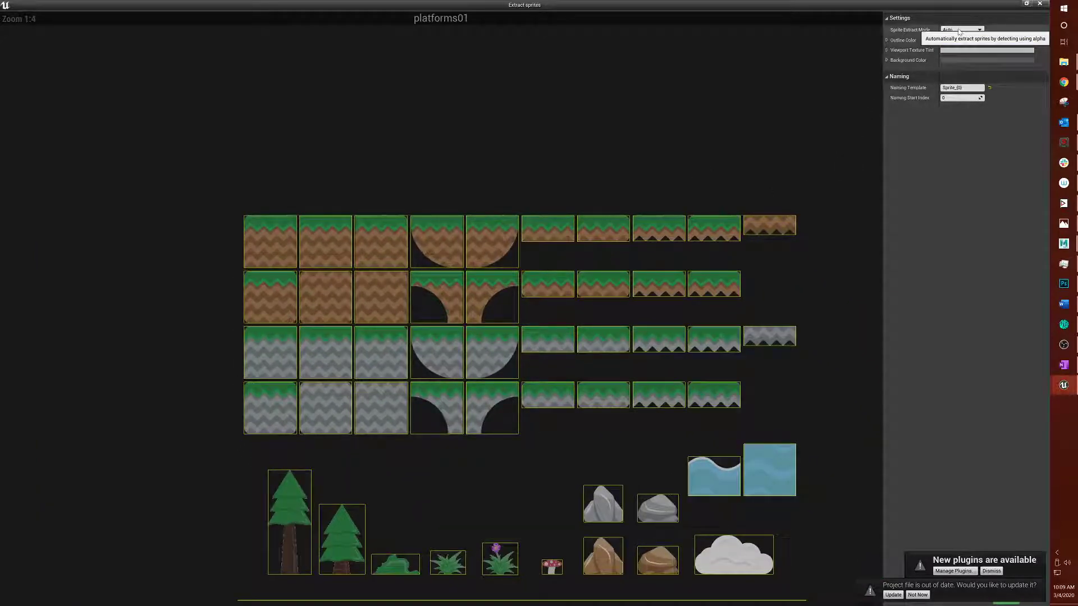
click(962, 35)
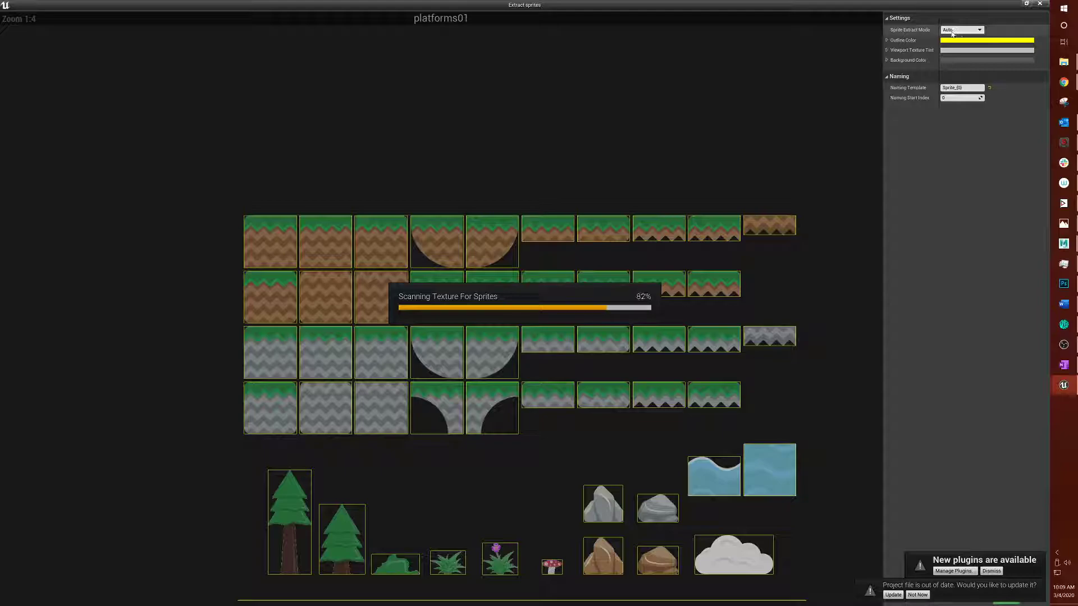
click(965, 30)
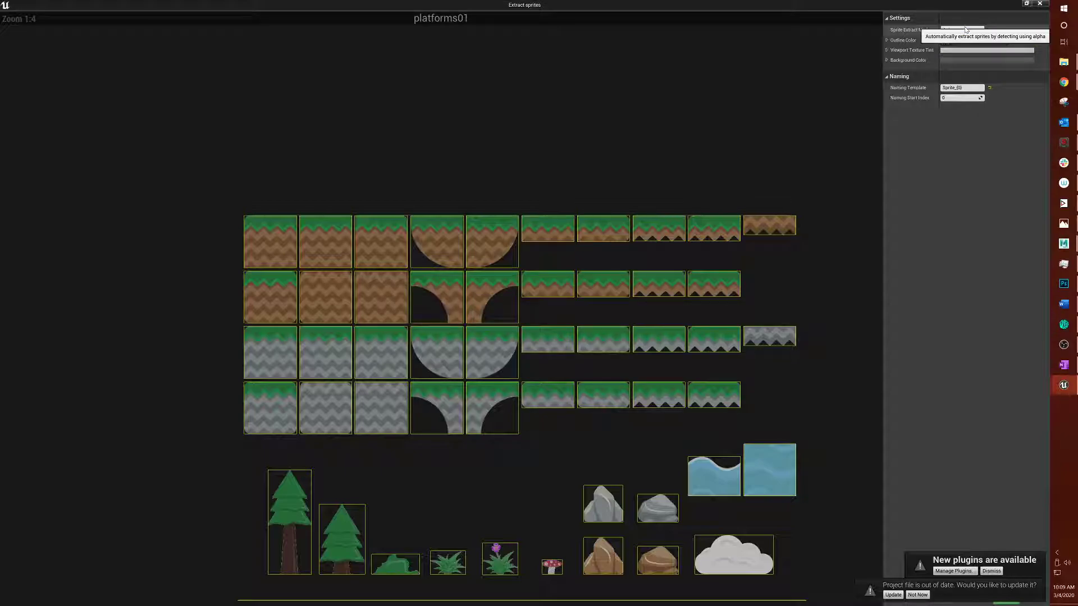
click(965, 30)
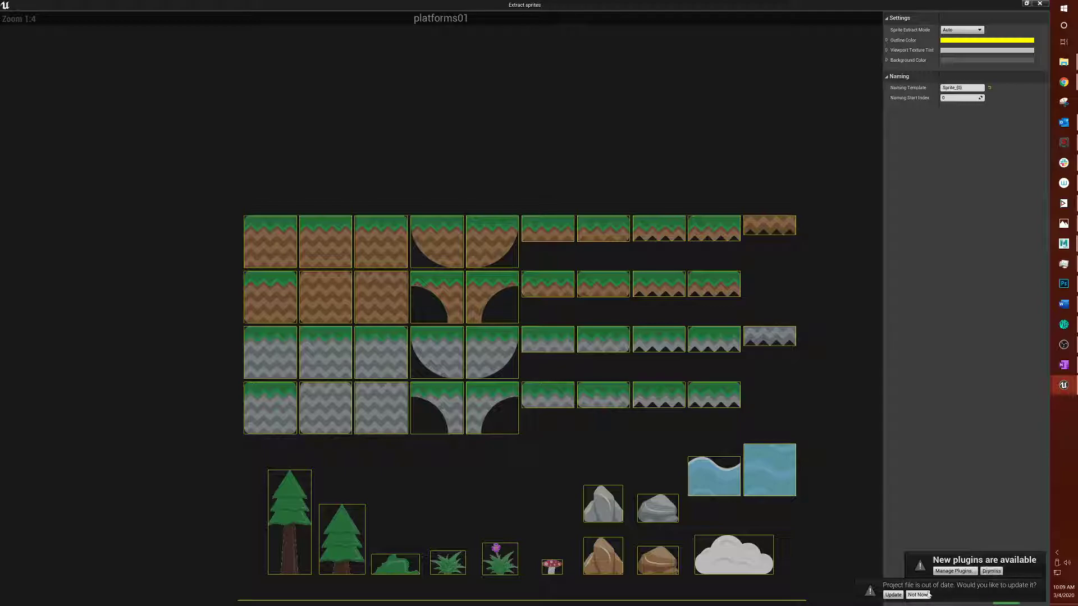
click(927, 595)
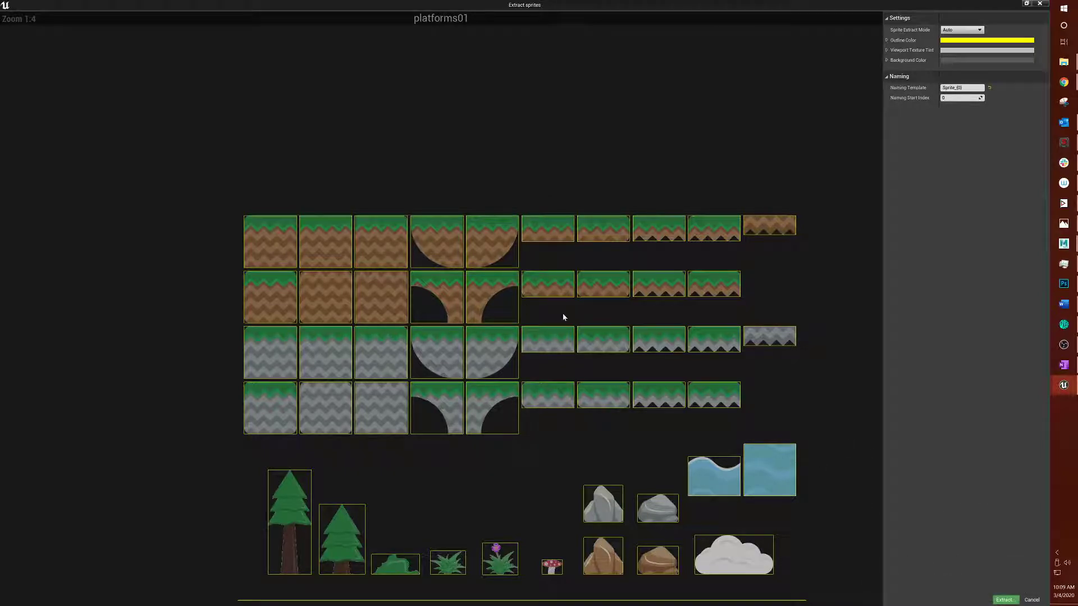
click(1005, 600)
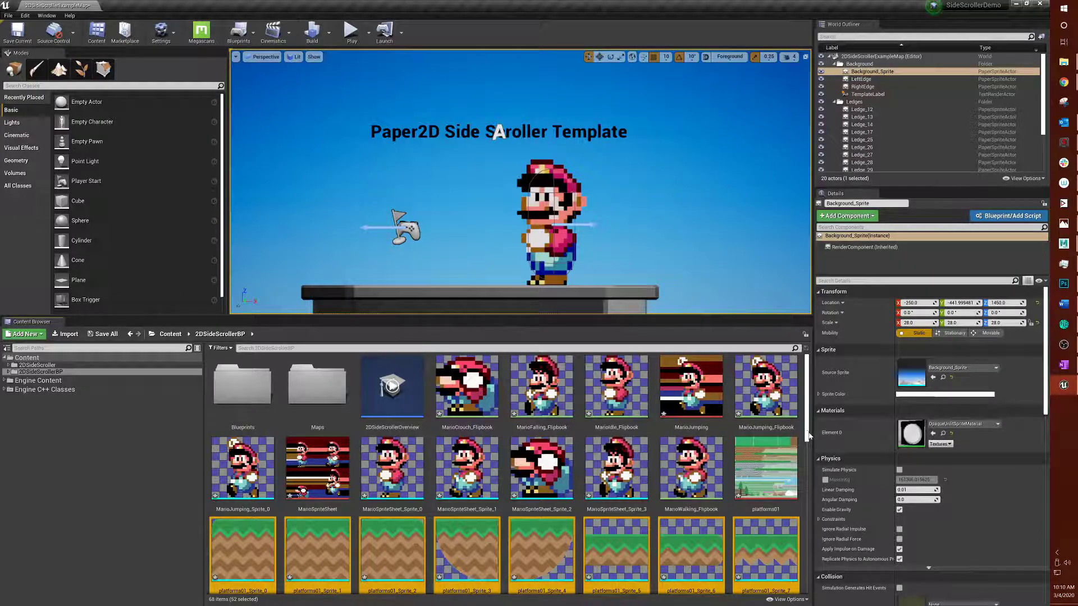
Browse the extracted platform sprites, selecting platforms01_Sprite_4, platforms01_Sprite_3 and platforms01_Sprite_2 in turn
scroll(809, 436, down, 2)
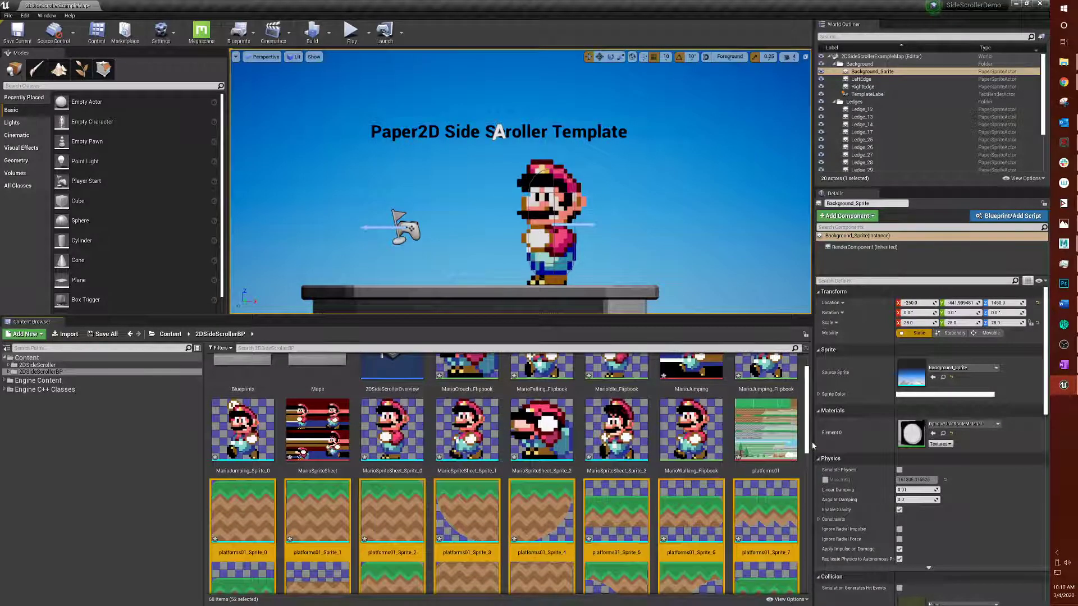
scroll(691, 427, down, 1)
click(517, 480)
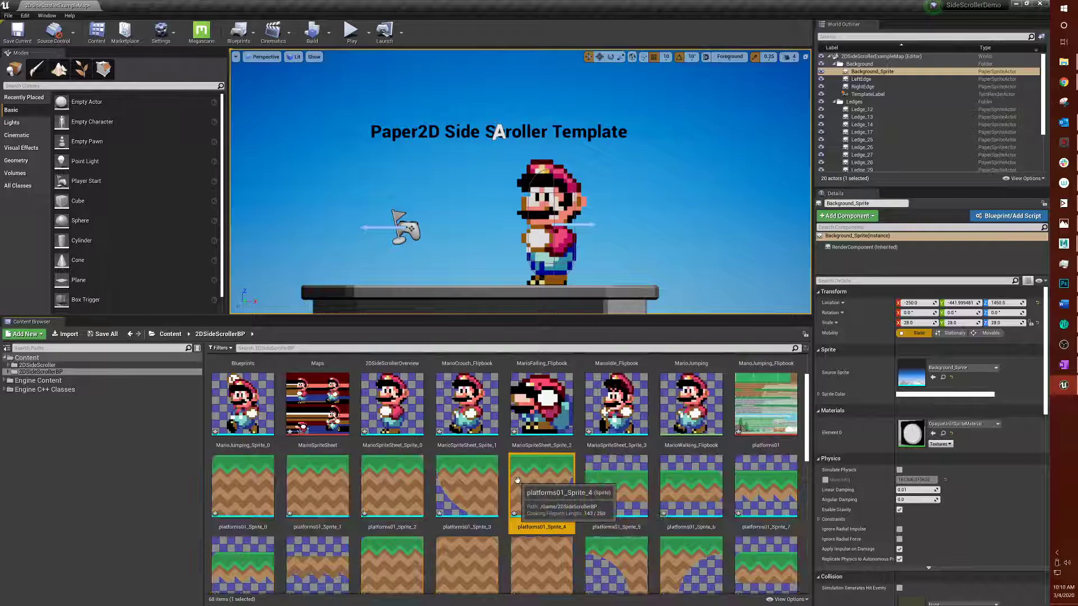
click(466, 481)
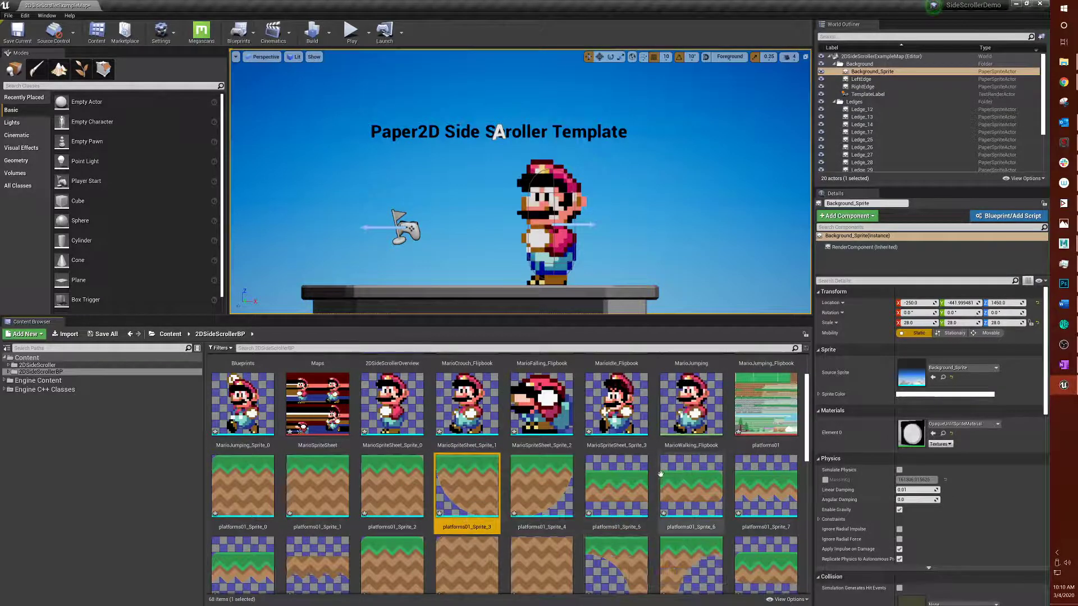
click(392, 486)
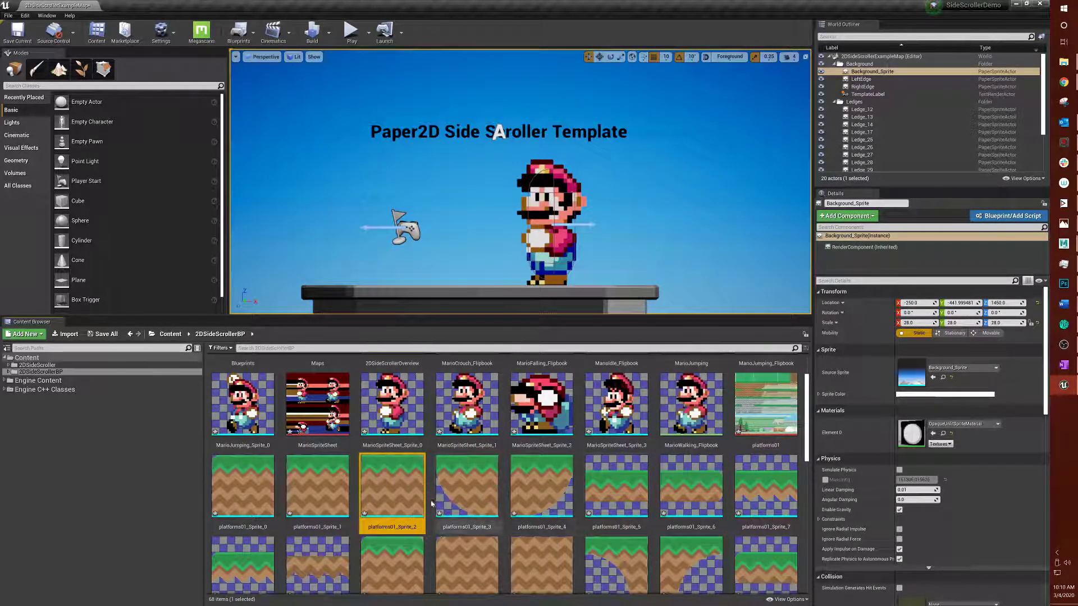
Open platforms01_Sprite_5 in the sprite editor and widen its details area so the property names are readable
click(617, 489)
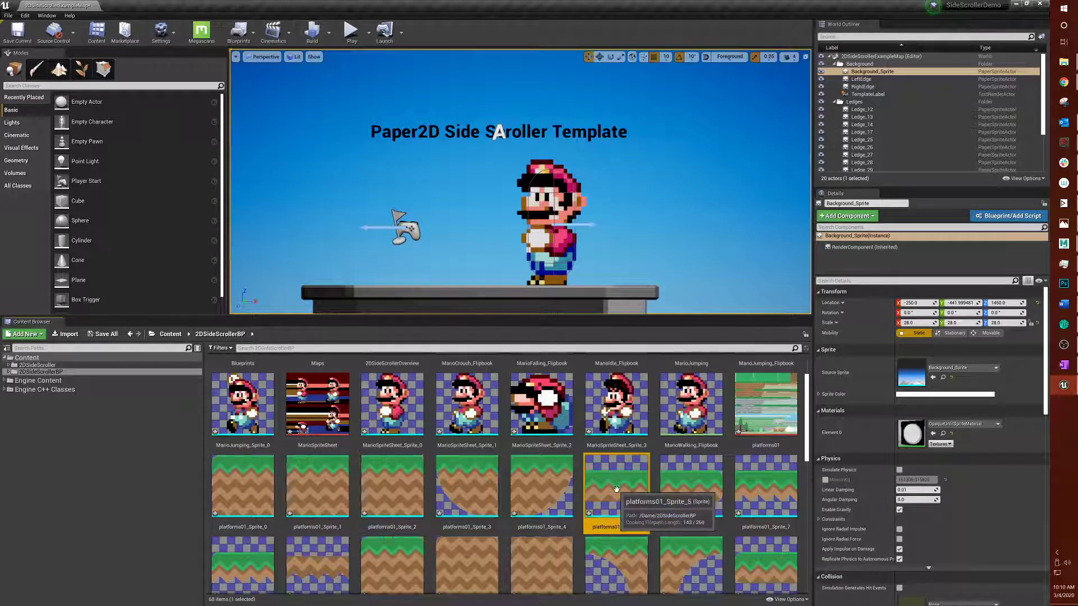
double_click(617, 490)
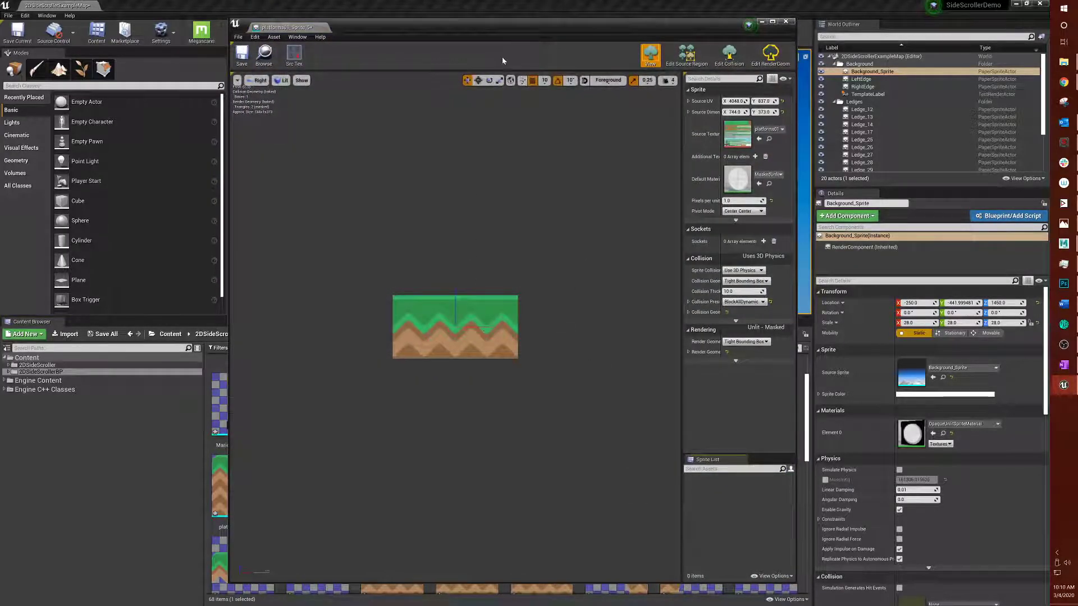
drag(558, 24, 582, 23)
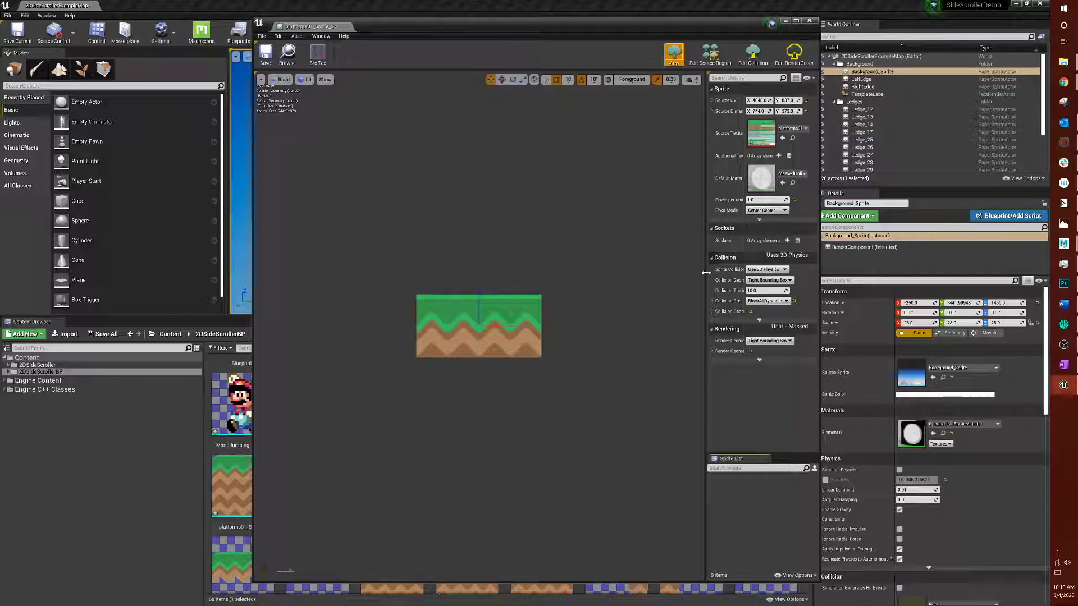
drag(697, 274, 628, 274)
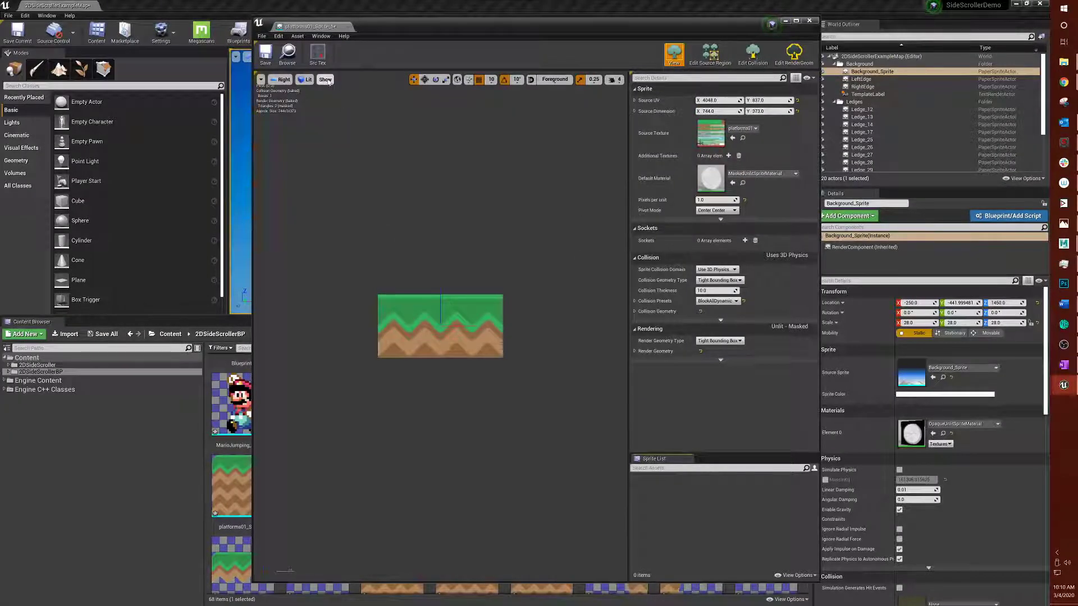
Try toggling the Collision display in the viewport of platforms01_Sprite_5
click(325, 79)
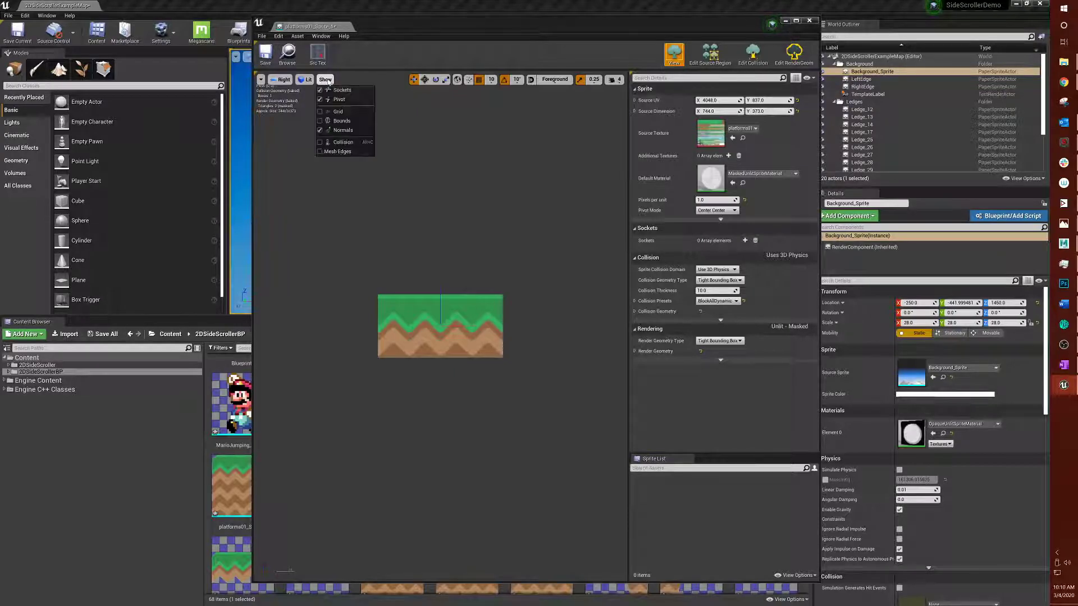
click(339, 144)
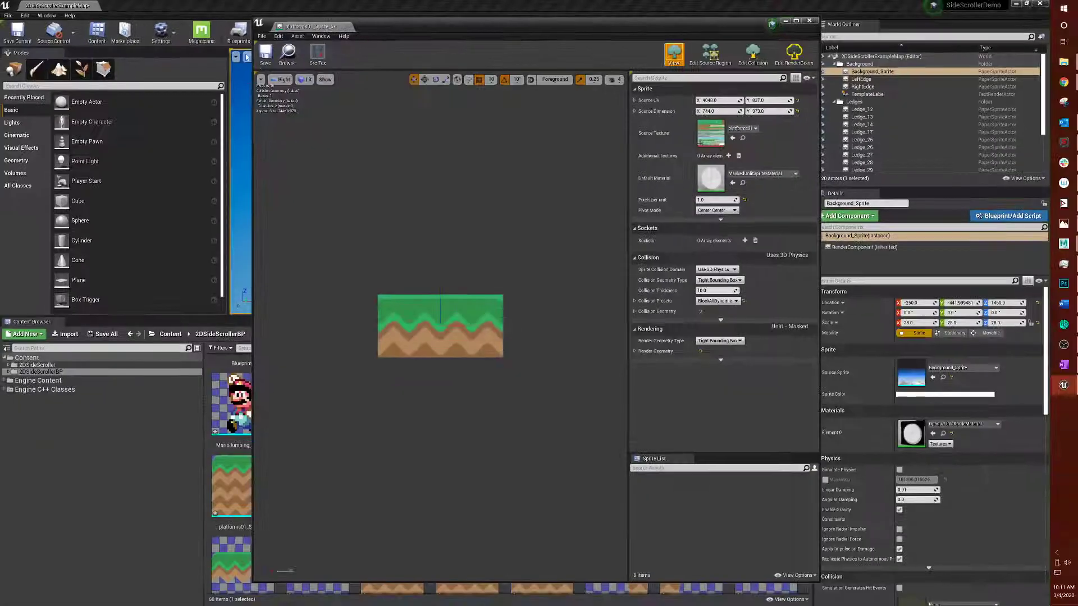
click(348, 159)
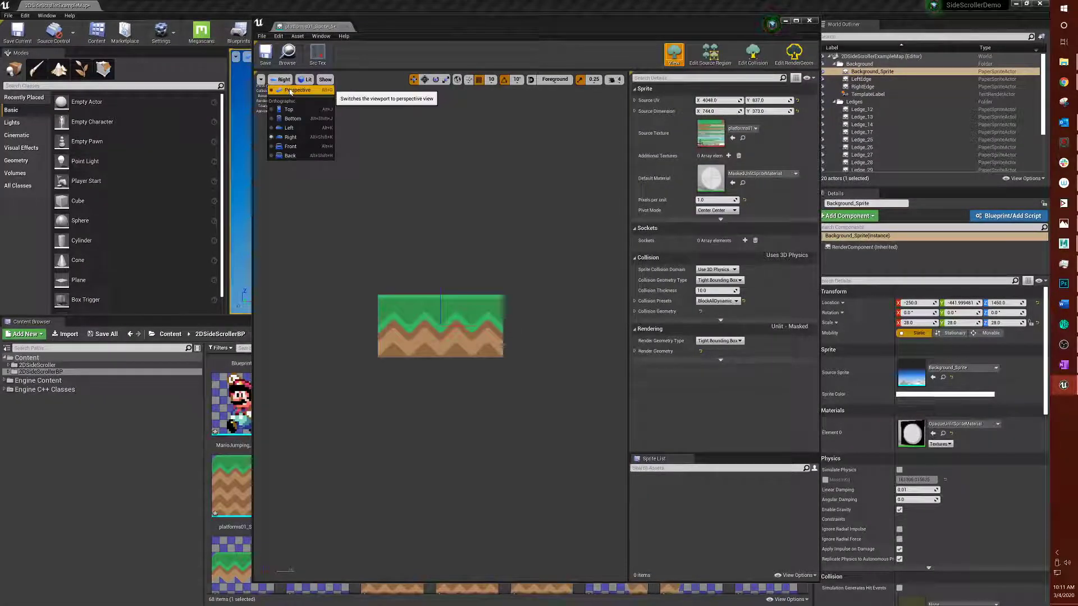
Switch the sprite viewport to Perspective and inspect the platform sprite from the side
click(290, 91)
drag(341, 158, 426, 168)
middle_drag(427, 169, 309, 166)
drag(309, 165, 336, 140)
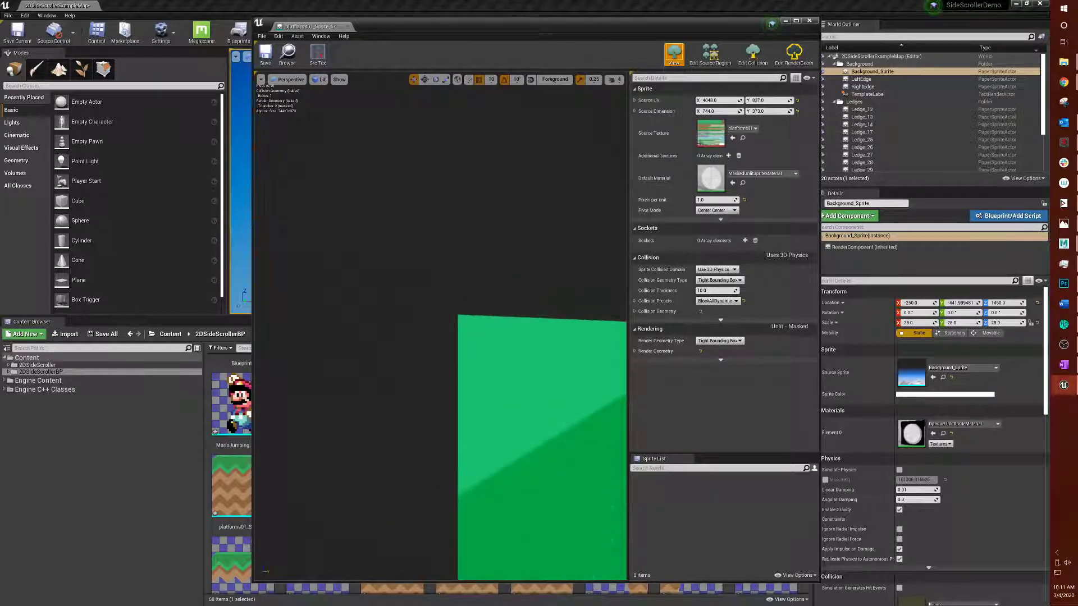
middle_drag(337, 140, 381, 188)
mouse_move(382, 188)
mouse_down()
mouse_move(370, 201)
mouse_move(393, 236)
mouse_move(377, 264)
mouse_move(376, 188)
mouse_up()
mouse_move(376, 264)
mouse_down()
mouse_move(385, 253)
mouse_move(376, 278)
mouse_up()
drag(372, 201, 372, 201)
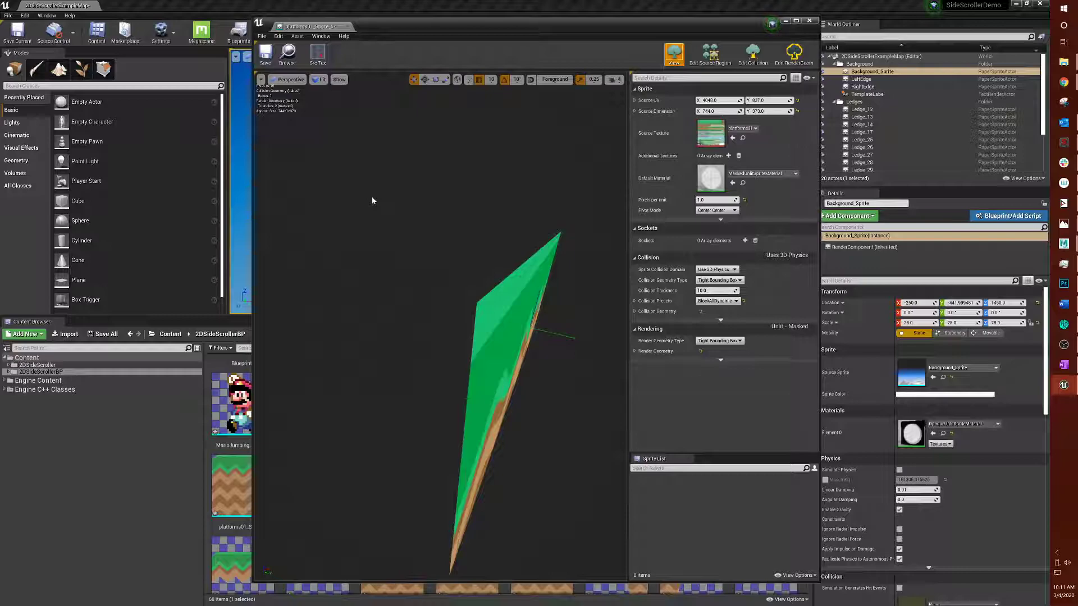
Inspect platforms01_Sprite_5 in perspective back to its front face, and save and close the sprite
mouse_move(403, 258)
mouse_down()
mouse_move(418, 244)
mouse_move(410, 260)
mouse_up()
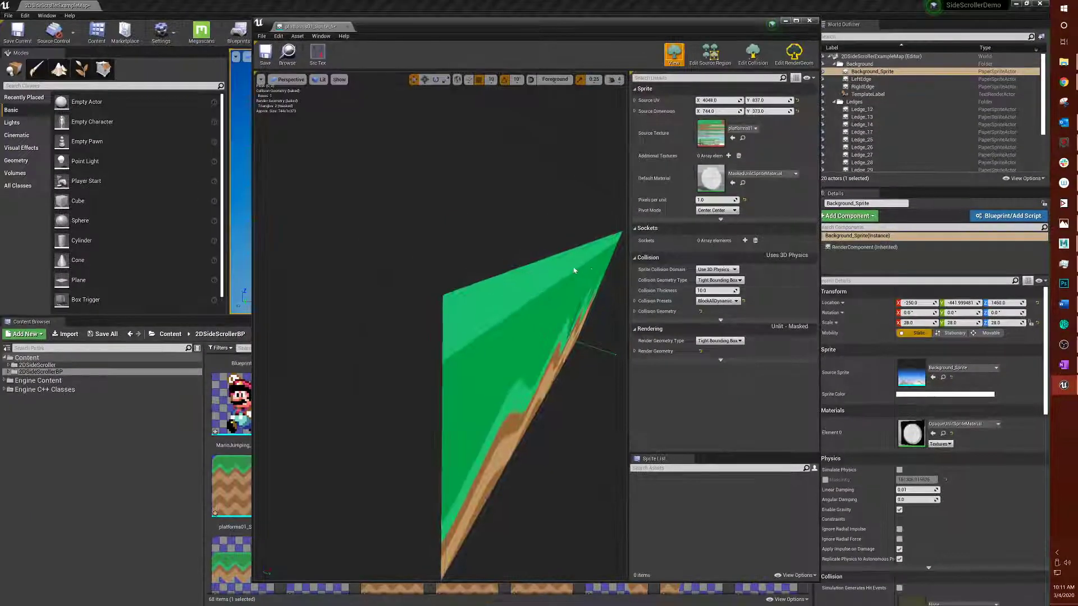
mouse_move(241, 359)
right_down()
mouse_move(185, 304)
mouse_move(241, 370)
right_up()
right_drag(525, 269, 548, 275)
scroll(525, 268, down, 5)
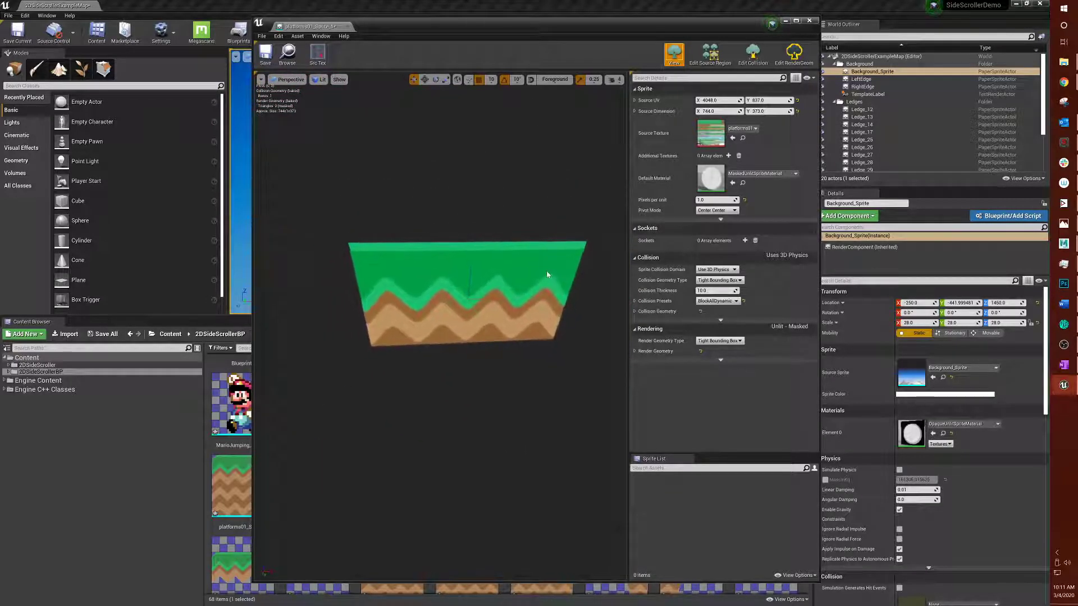
click(268, 55)
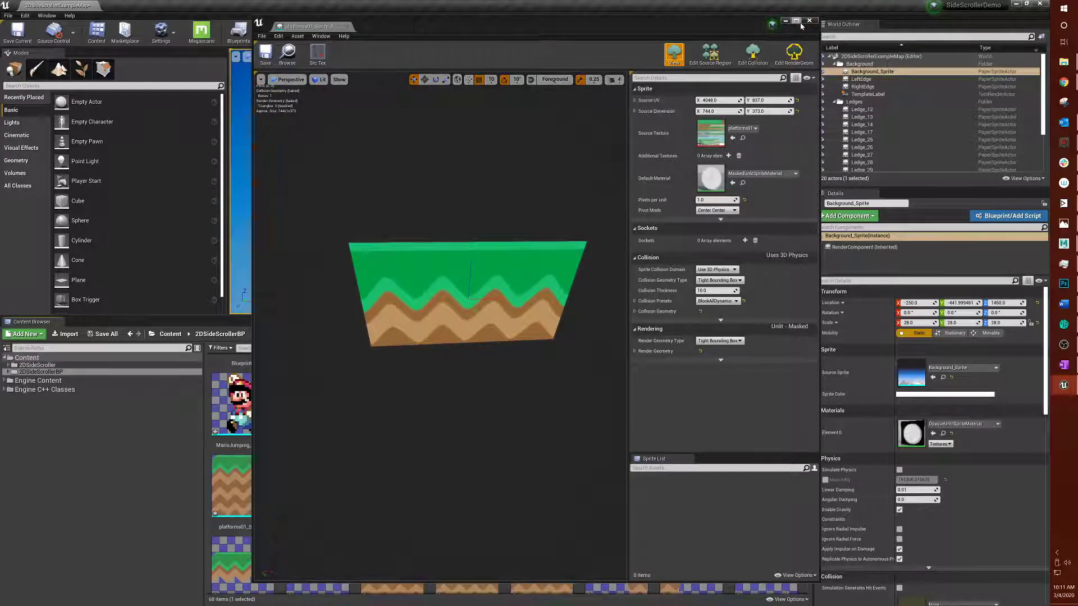
click(809, 21)
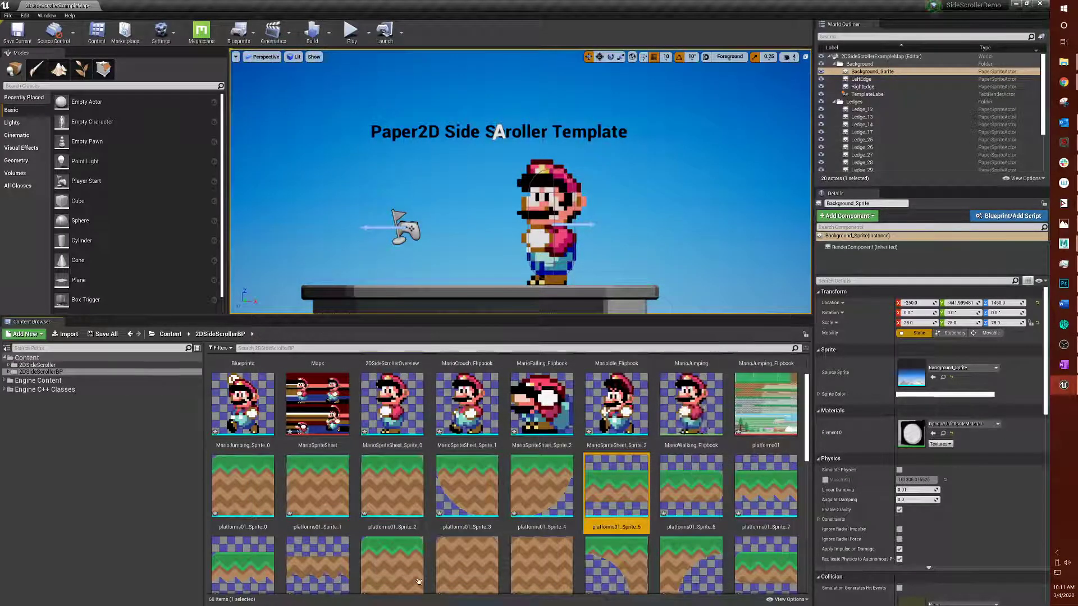
Open platforms01_Sprite_4 in the sprite editor, toggle its viewport display option and examine the curved corner up close
click(554, 484)
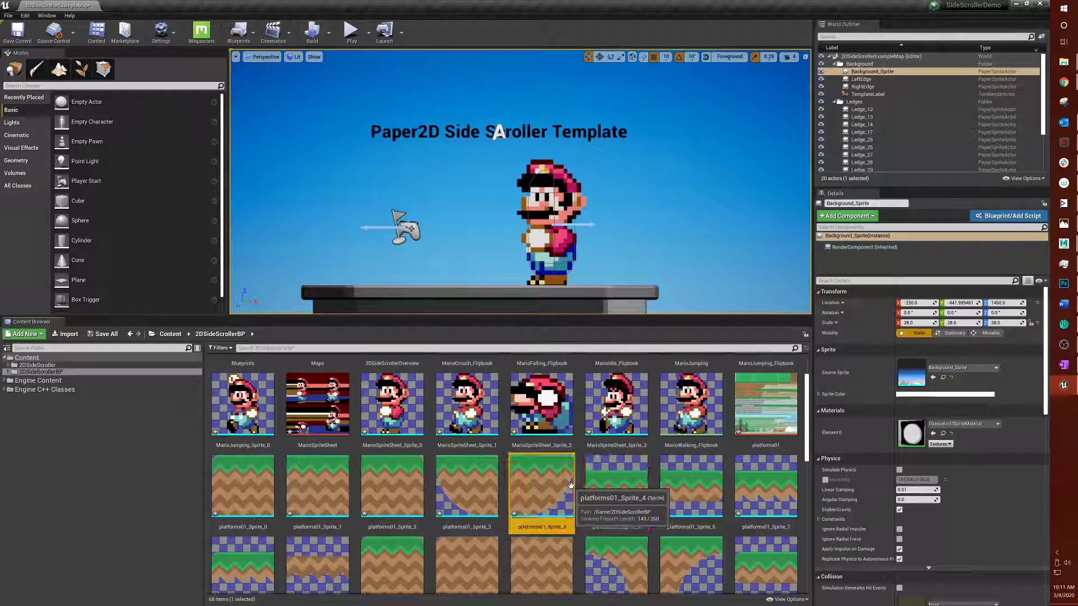
double_click(529, 496)
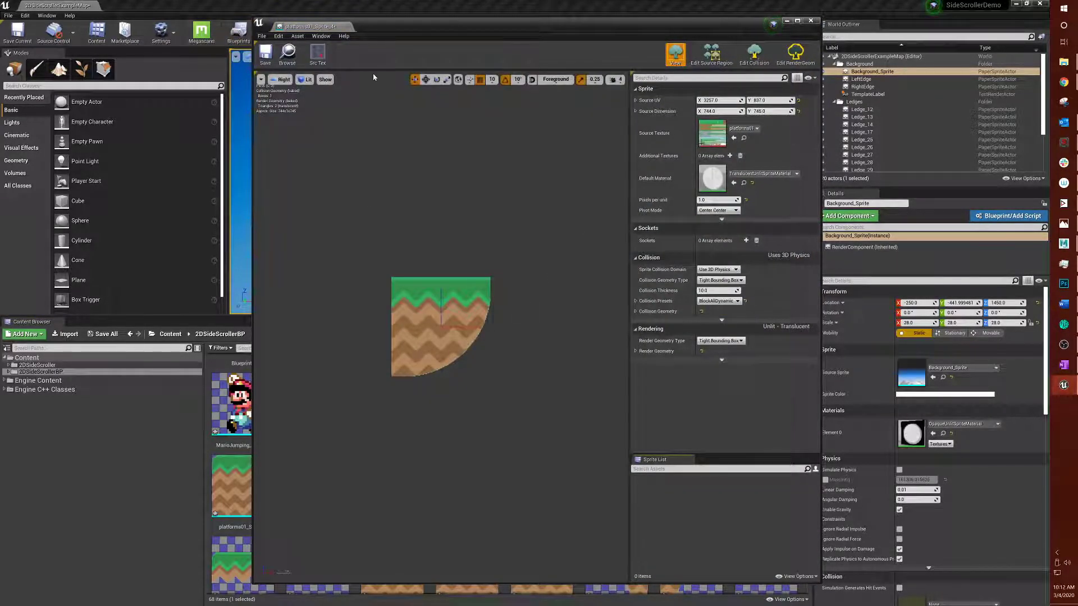
click(319, 81)
click(344, 146)
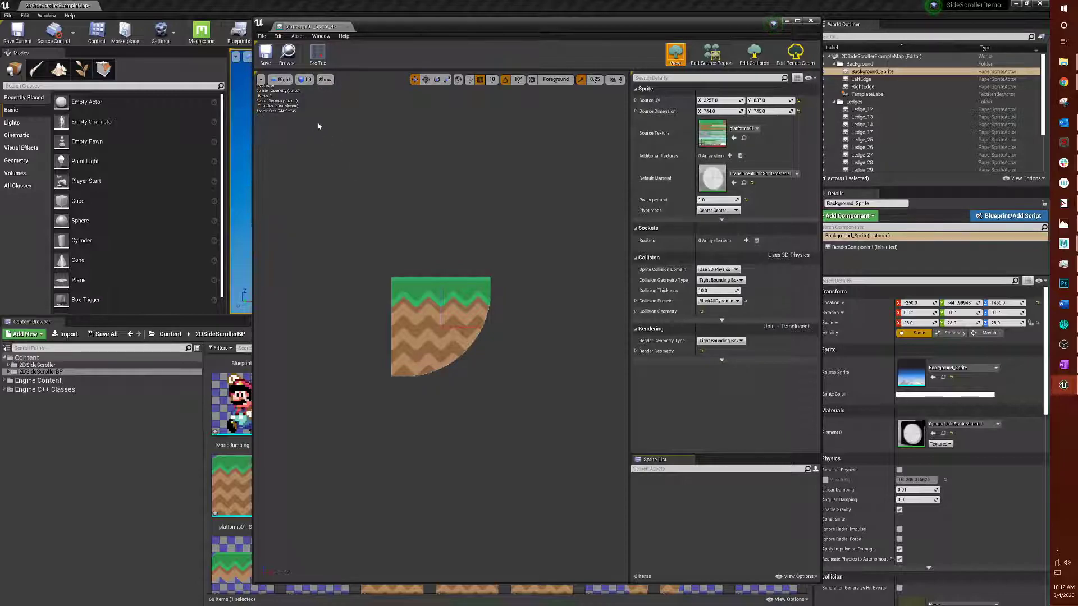
mouse_move(445, 301)
right_down()
mouse_move(428, 334)
mouse_move(421, 309)
mouse_move(461, 312)
right_up()
scroll(440, 326, up, 6)
scroll(423, 363, up, 2)
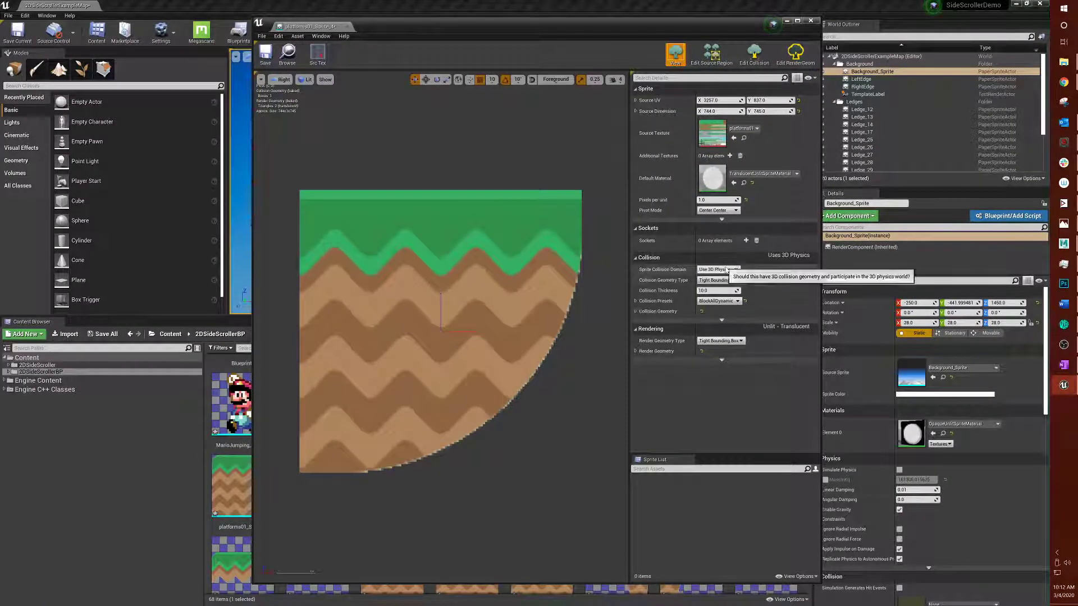
Set the collision geometry type of platforms01_Sprite_4 to Shrink Wrapped, and save and close the sprite
click(731, 281)
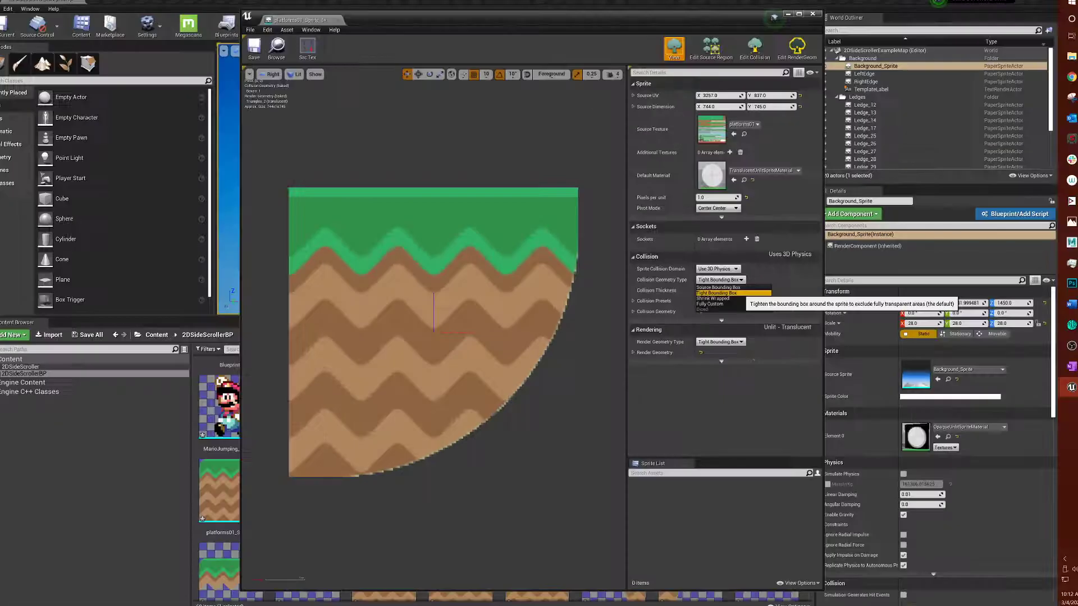
click(730, 288)
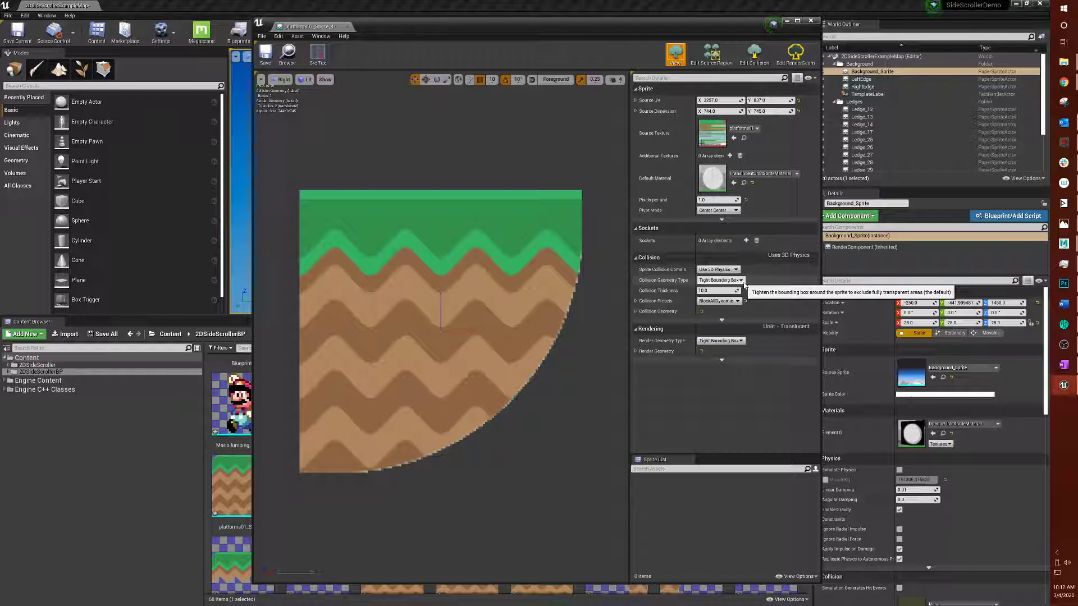
click(743, 282)
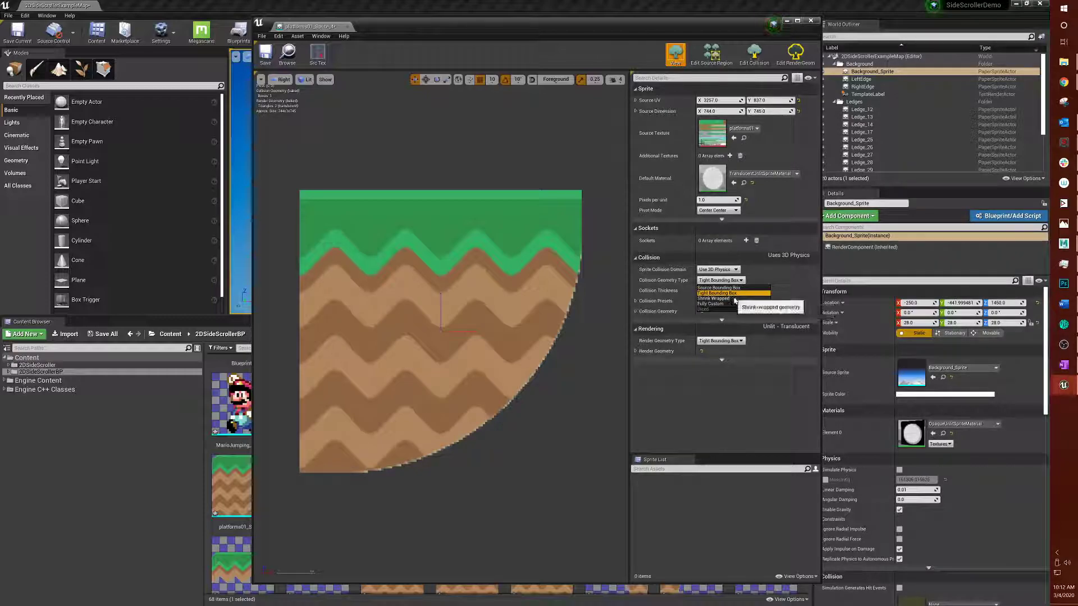
click(733, 299)
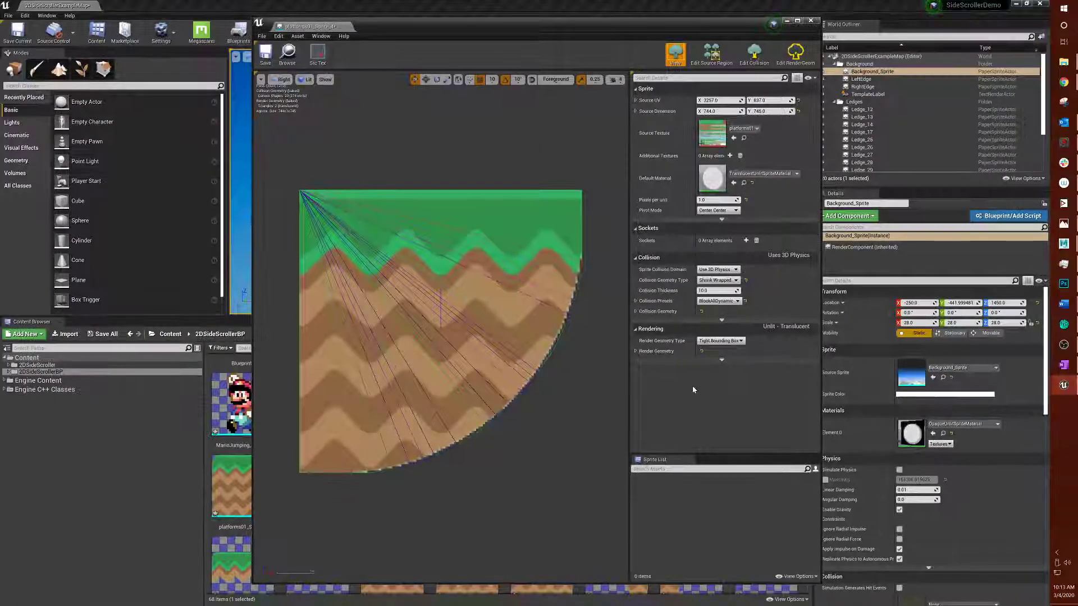
click(263, 52)
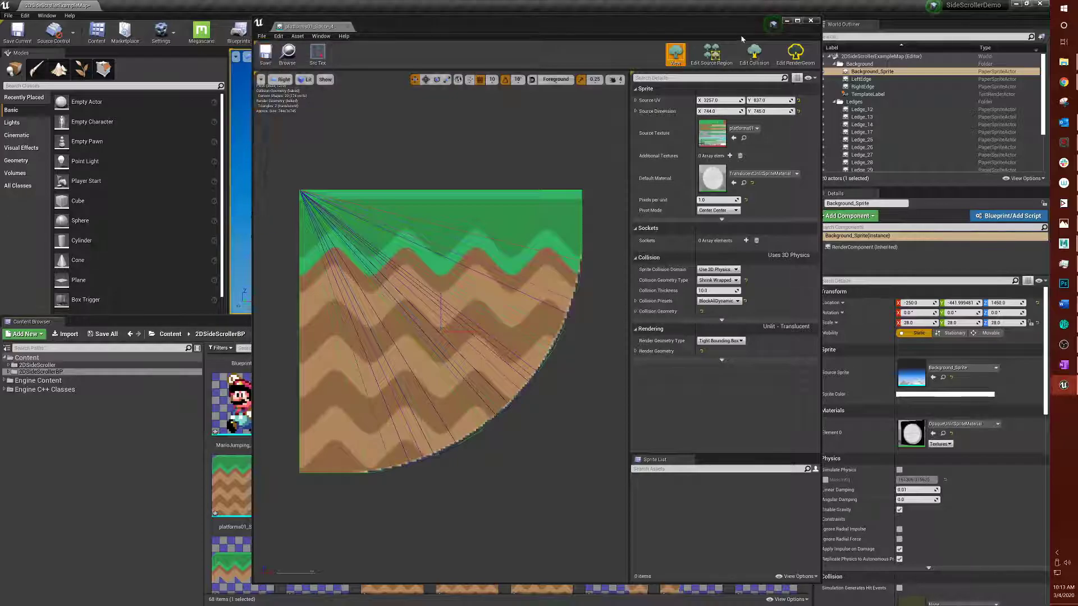
click(809, 21)
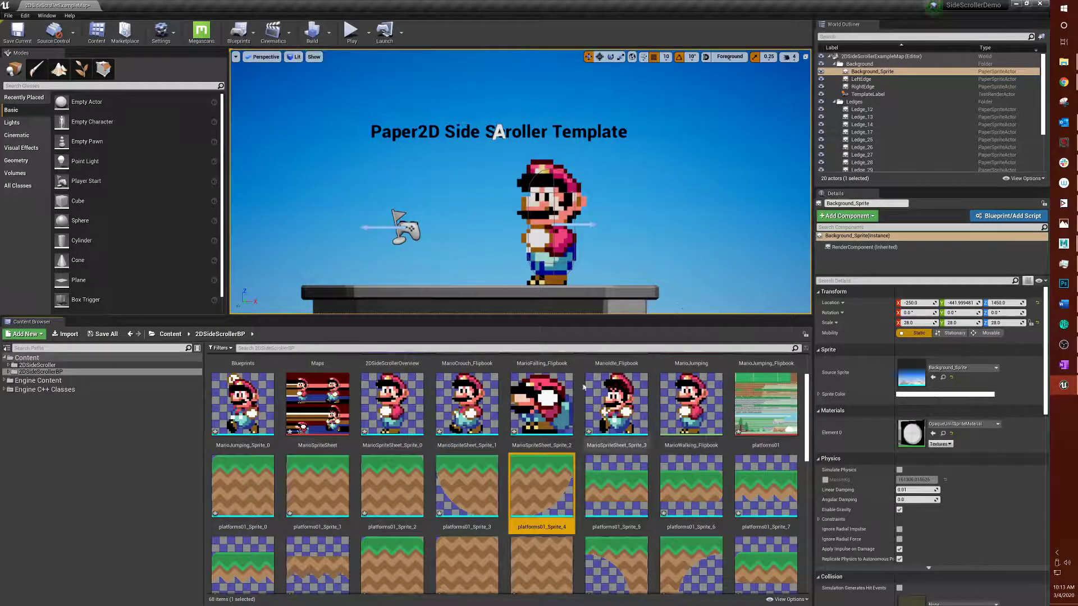
Assign platforms01_Sprite_5 as the source sprite of Ledge_14, the ledge beneath Mario
right_drag(521, 185, 496, 227)
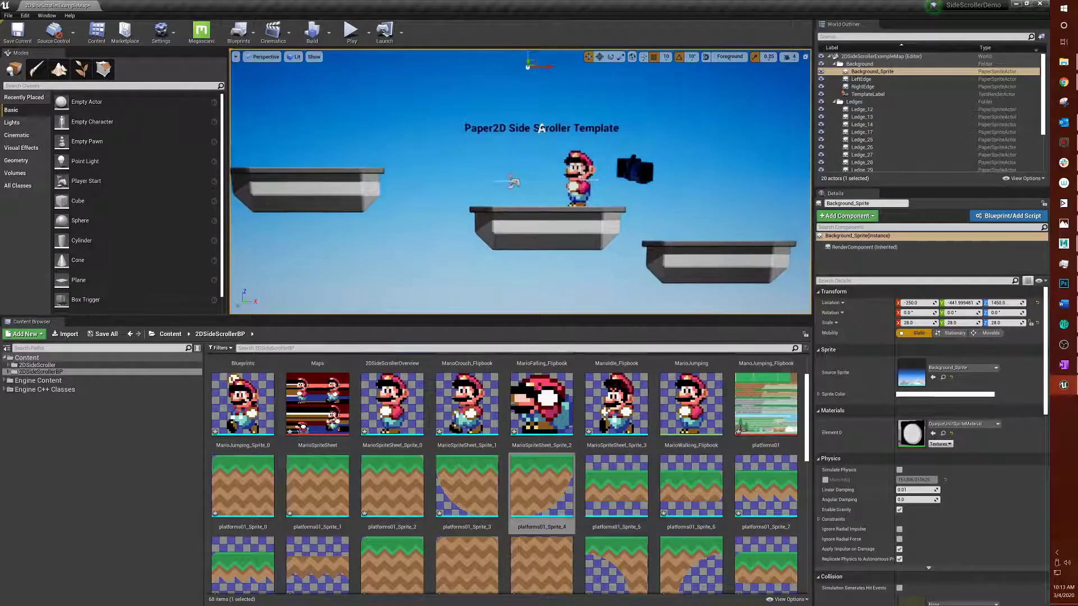
right_drag(540, 128, 525, 129)
click(571, 242)
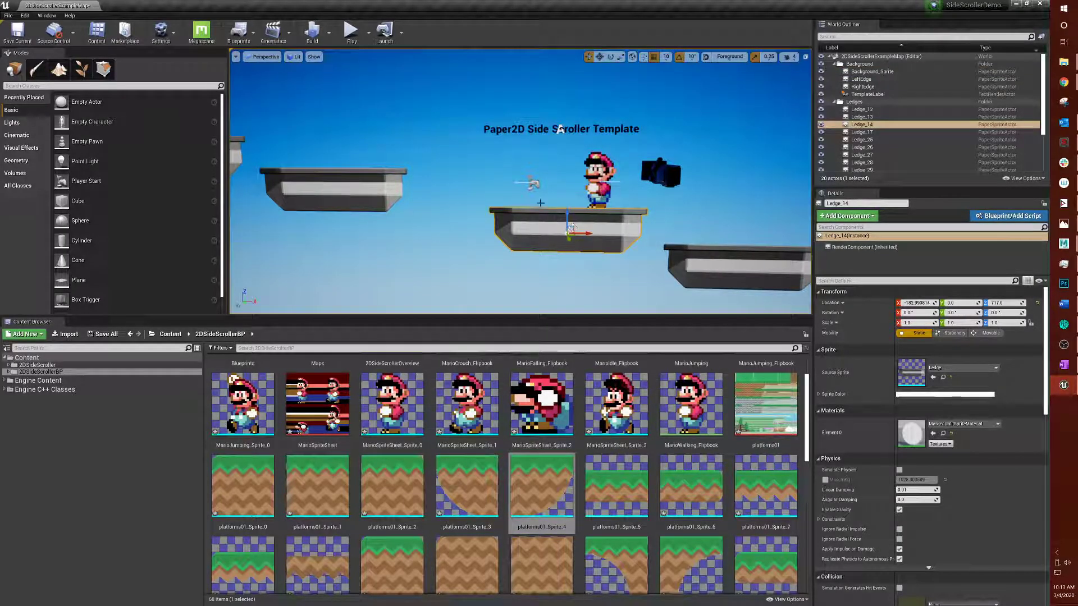
right_drag(568, 245, 615, 245)
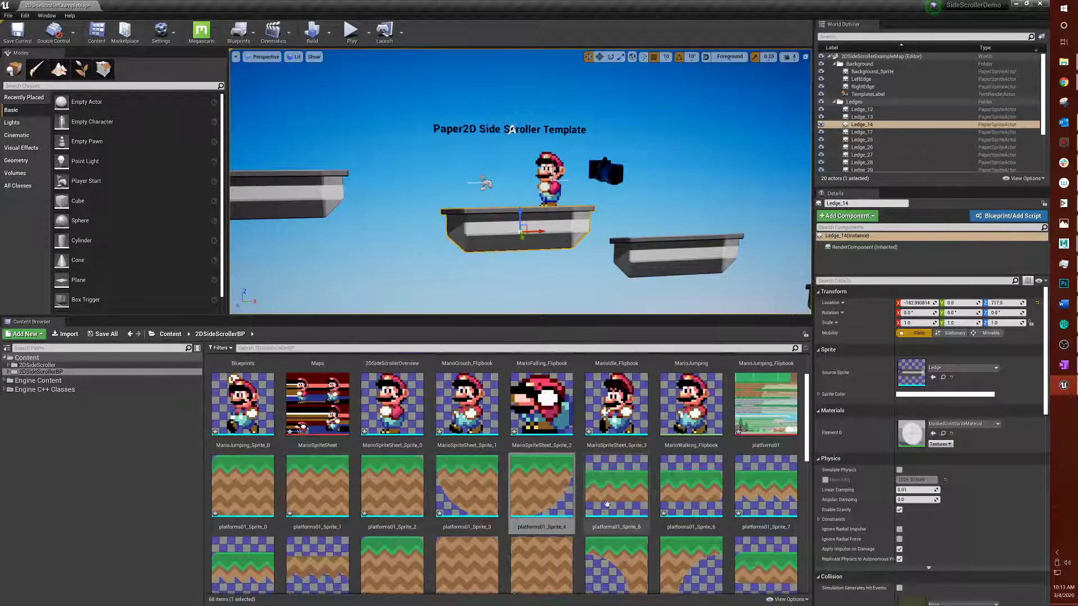
click(603, 506)
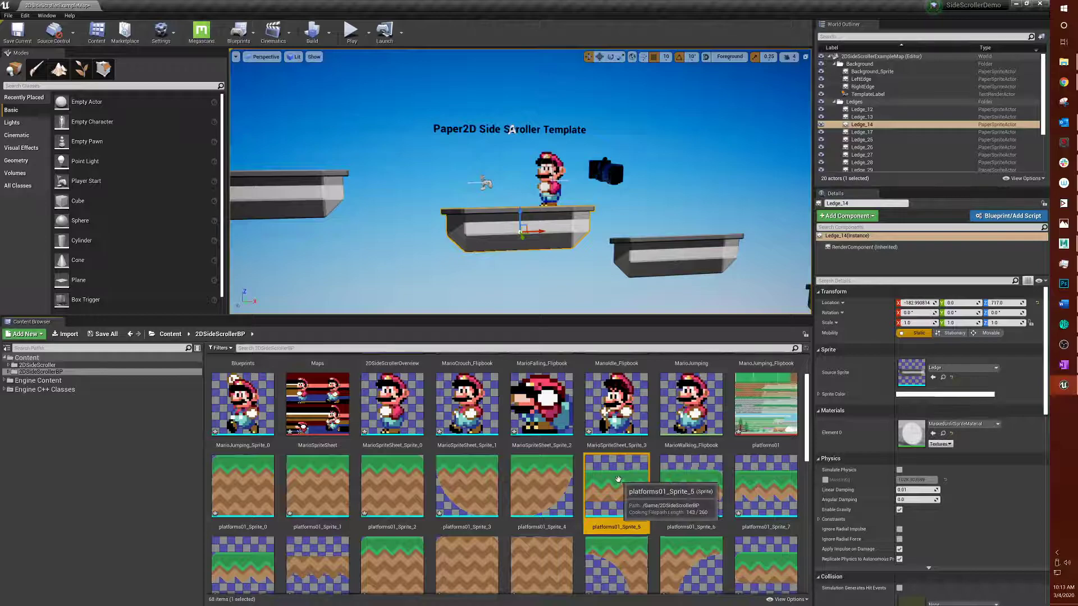
drag(620, 480, 909, 374)
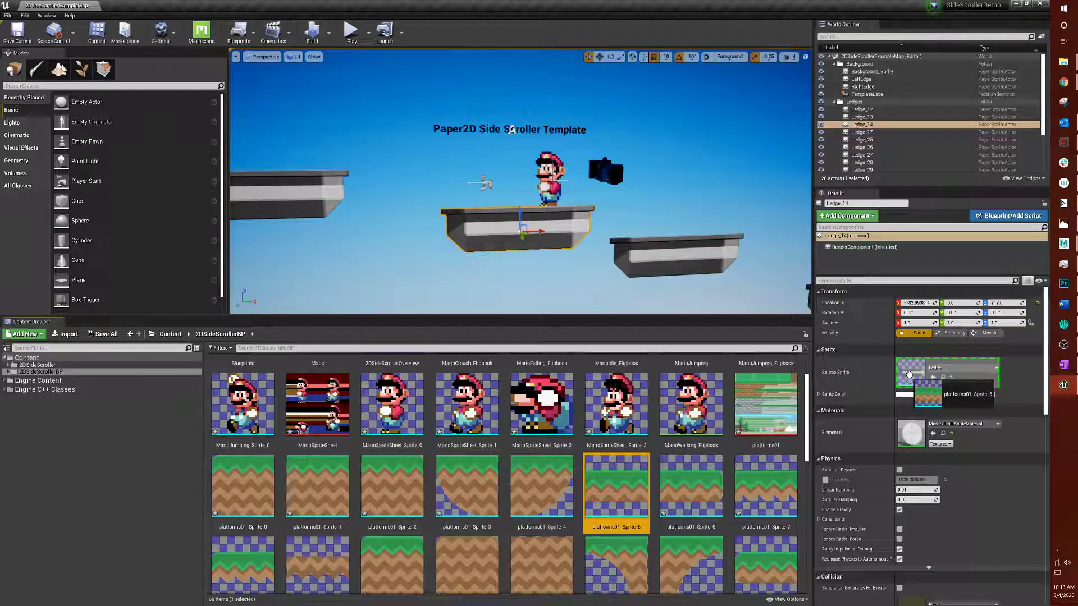
drag(909, 375, 912, 374)
Scale Ledge_14 to 0.75 in Z and lower it to Z 667 so its top meets Mario's feet
right_drag(538, 223, 520, 248)
key(w)
key(s)
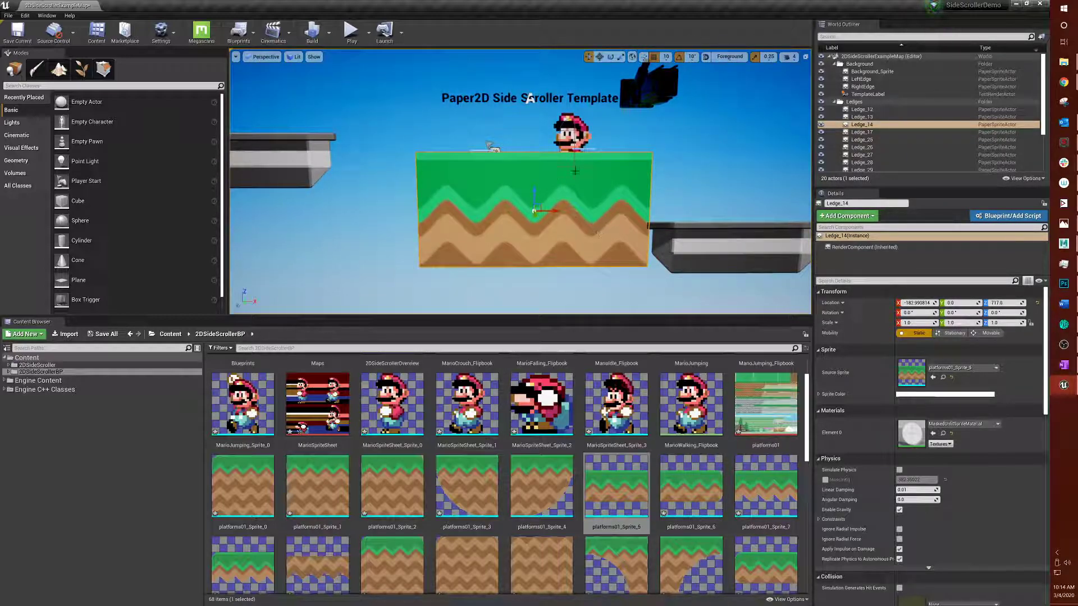
click(620, 59)
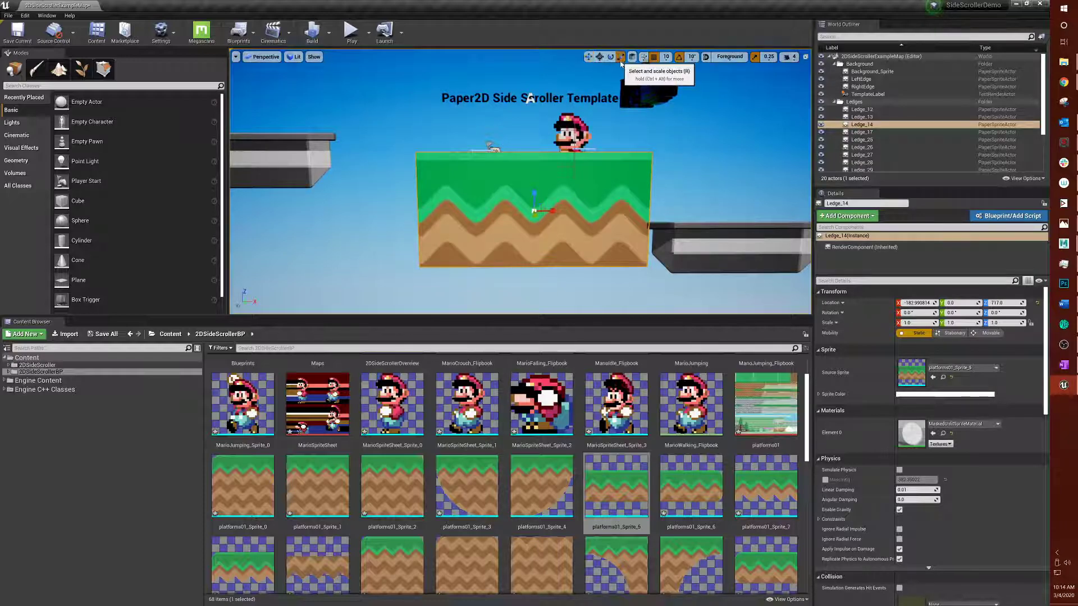
drag(533, 193, 534, 212)
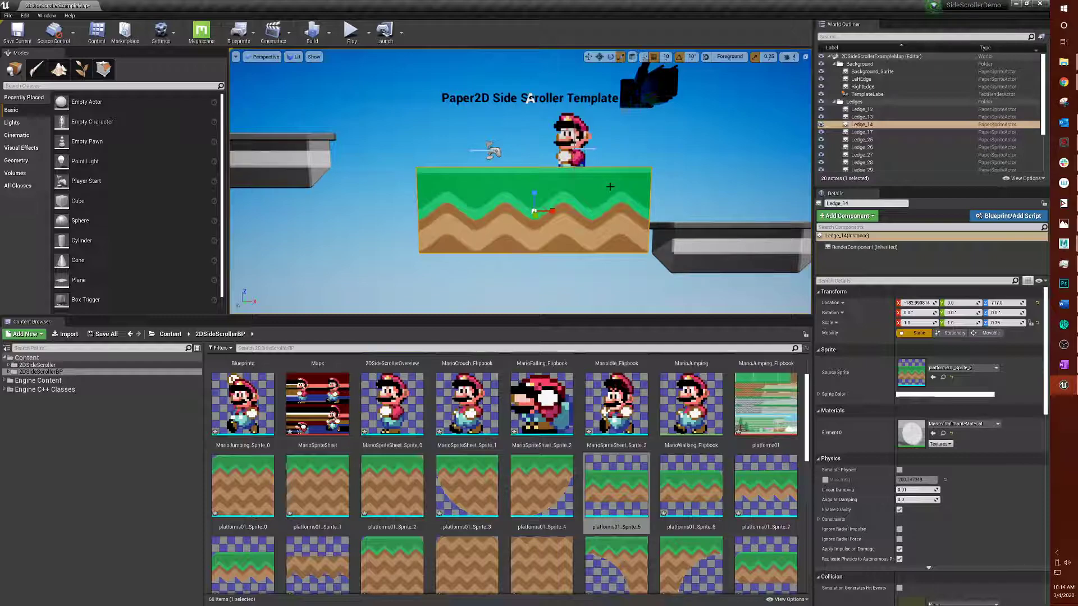
mouse_move(533, 194)
mouse_down()
mouse_move(537, 205)
mouse_move(549, 200)
mouse_up()
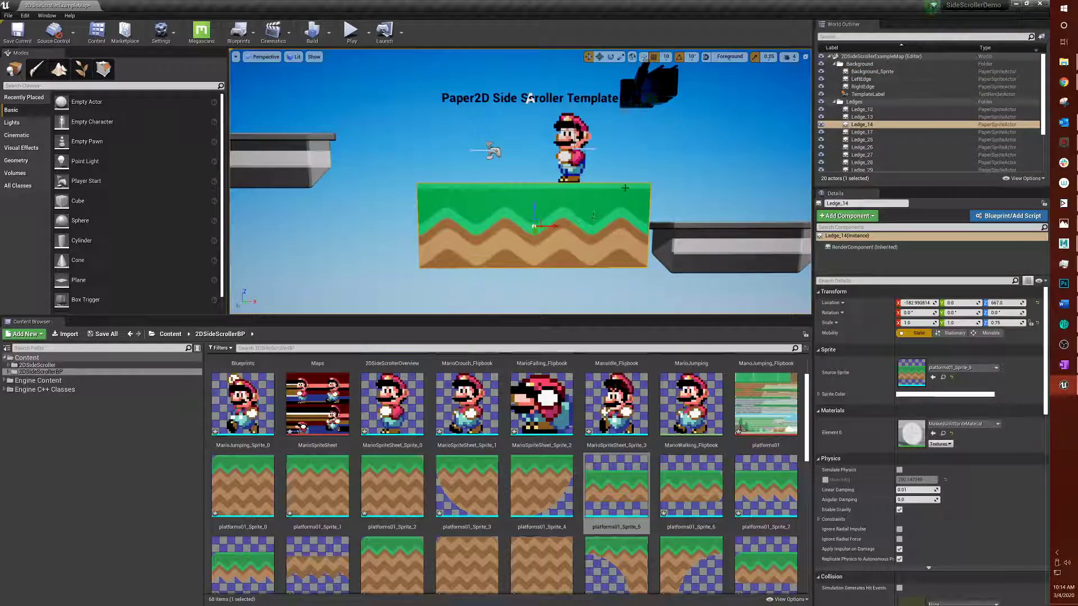
Duplicate the grass ledge and place the copy flush against its left end, at X about -923
key(space)
key(space)
key(space)
key(space)
key(space)
key(space)
key(space)
key(space)
key(space)
key(space)
key(space)
key(space)
alt+drag(558, 220, 330, 241)
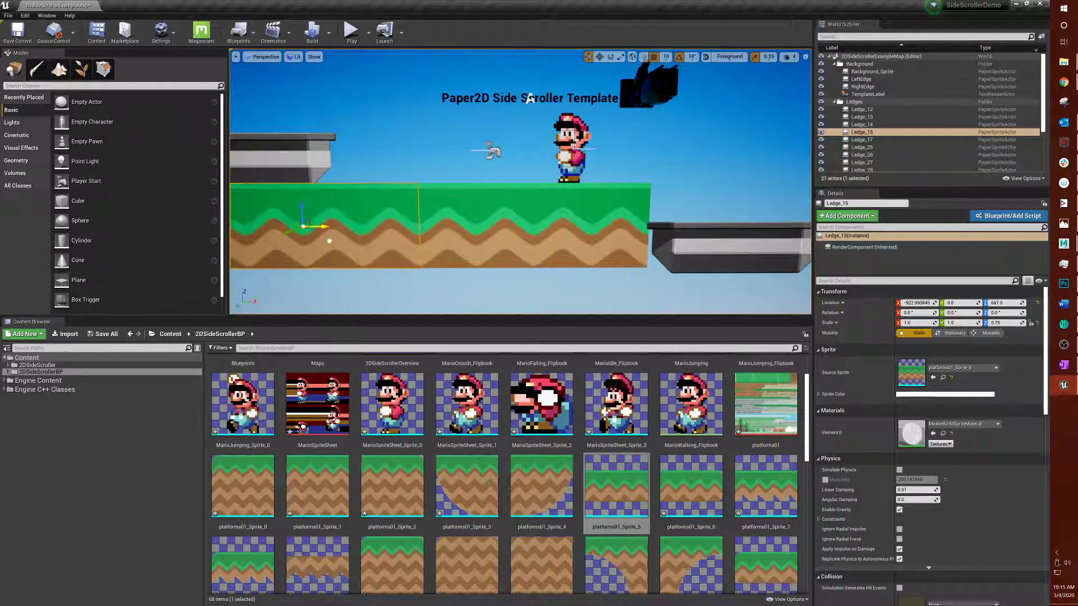
Raise the grey ledge above the left part of the grass platform slightly so it clears the grass
click(417, 173)
right_drag(441, 238, 325, 242)
click(430, 169)
drag(416, 150, 416, 133)
right_drag(597, 234, 672, 230)
mouse_move(358, 138)
mouse_down()
mouse_move(367, 72)
mouse_move(378, 141)
mouse_up()
Delete Ledge_13, the grey ledge next to the grass platform's right end
right_drag(671, 229, 667, 205)
click(657, 216)
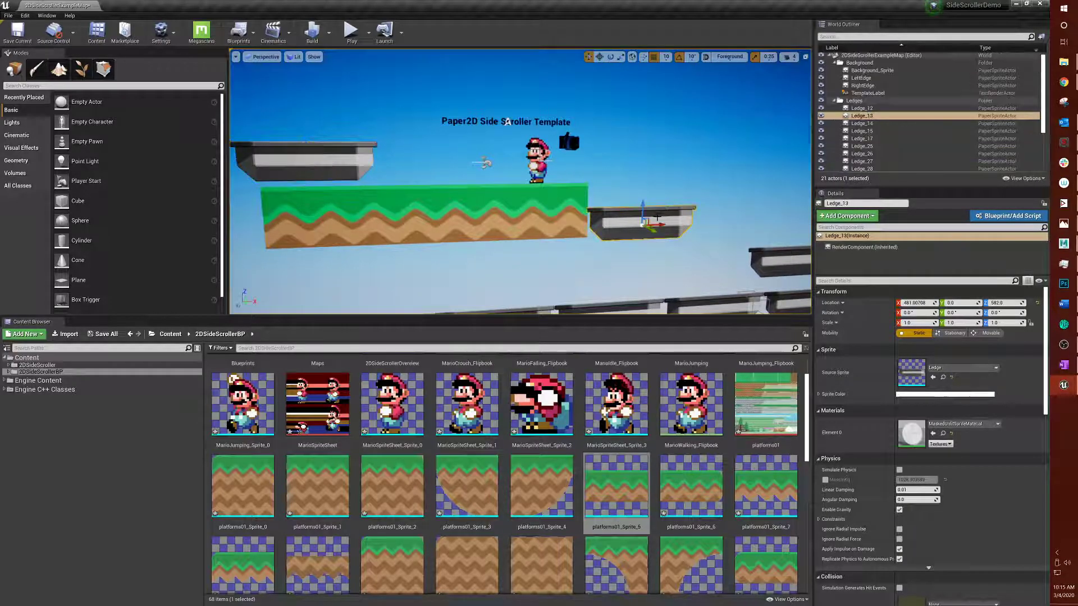
key(Delete)
Select both grass ledges, slide them together to the right along X and deselect them
click(573, 214)
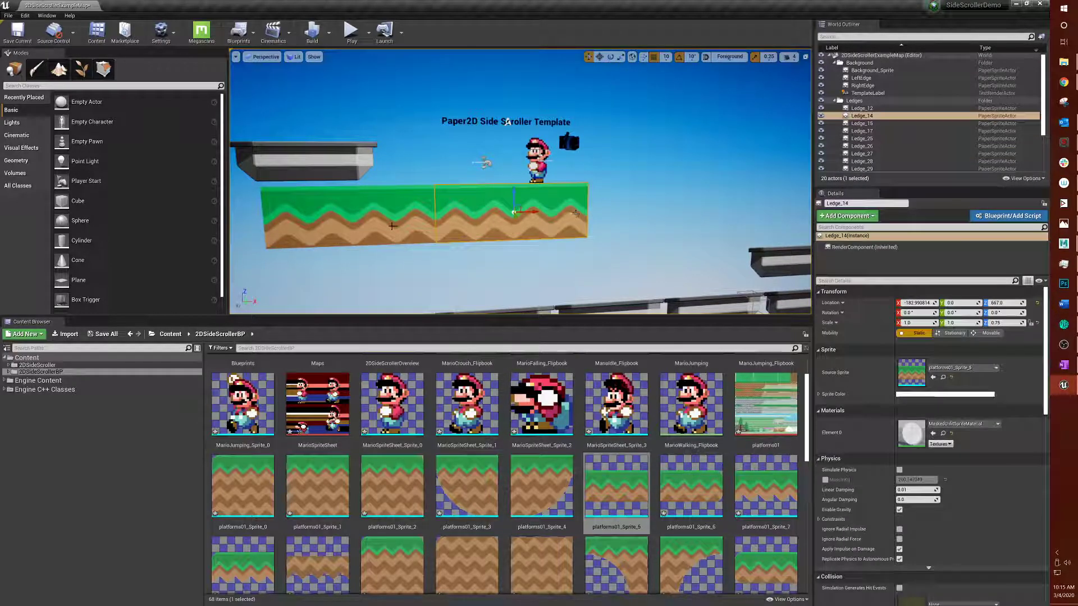
ctrl+click(392, 226)
mouse_move(367, 217)
right_down()
mouse_move(383, 217)
mouse_move(368, 217)
right_up()
drag(362, 216, 504, 213)
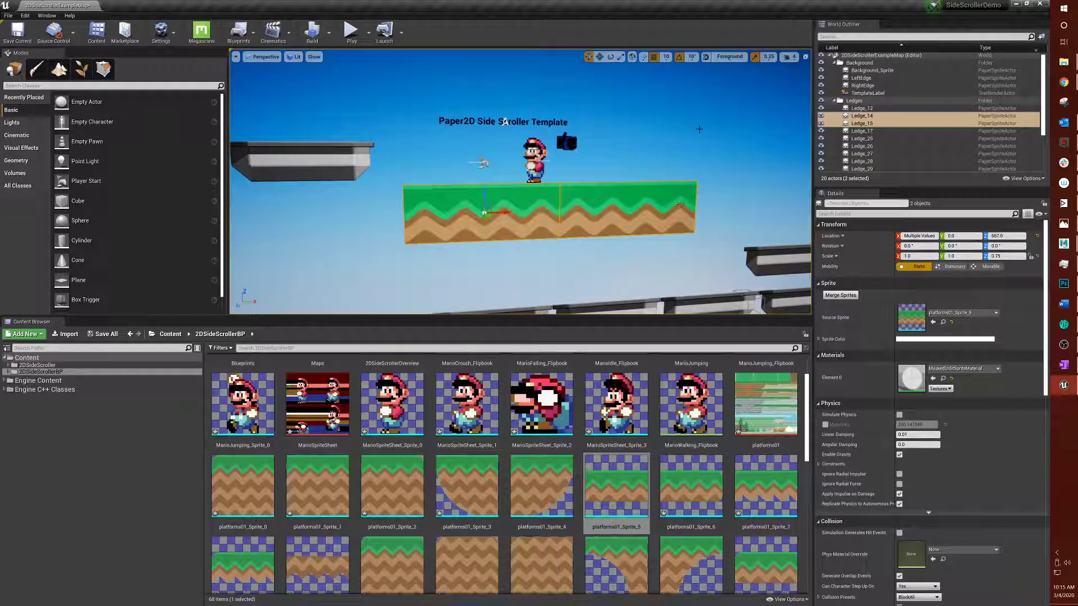
click(699, 130)
mouse_move(699, 130)
right_down()
mouse_move(674, 126)
mouse_move(690, 132)
right_up()
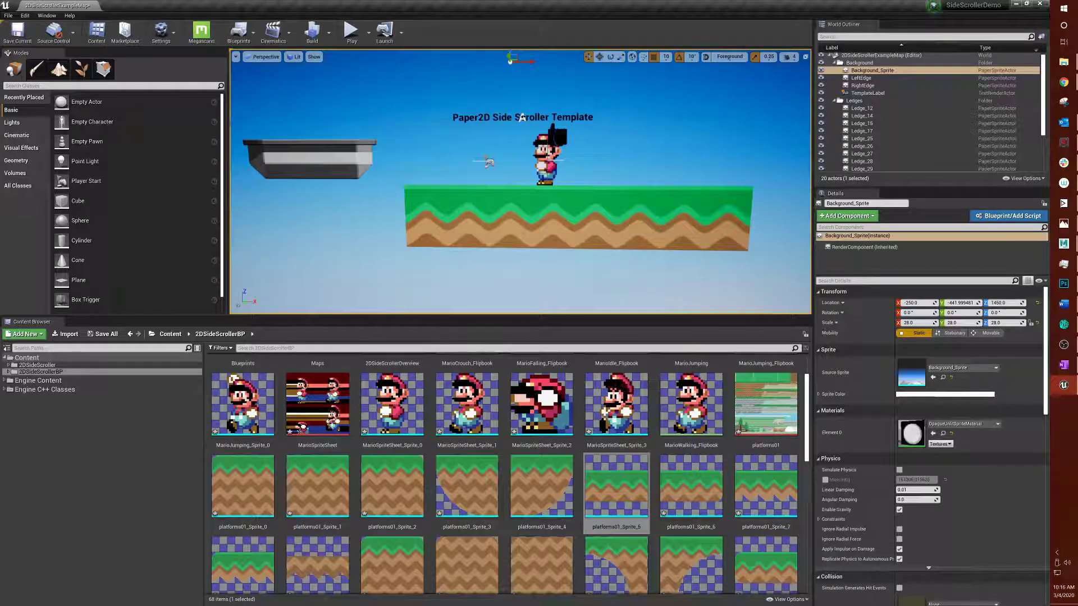
Save the level and all modified assets
click(8, 16)
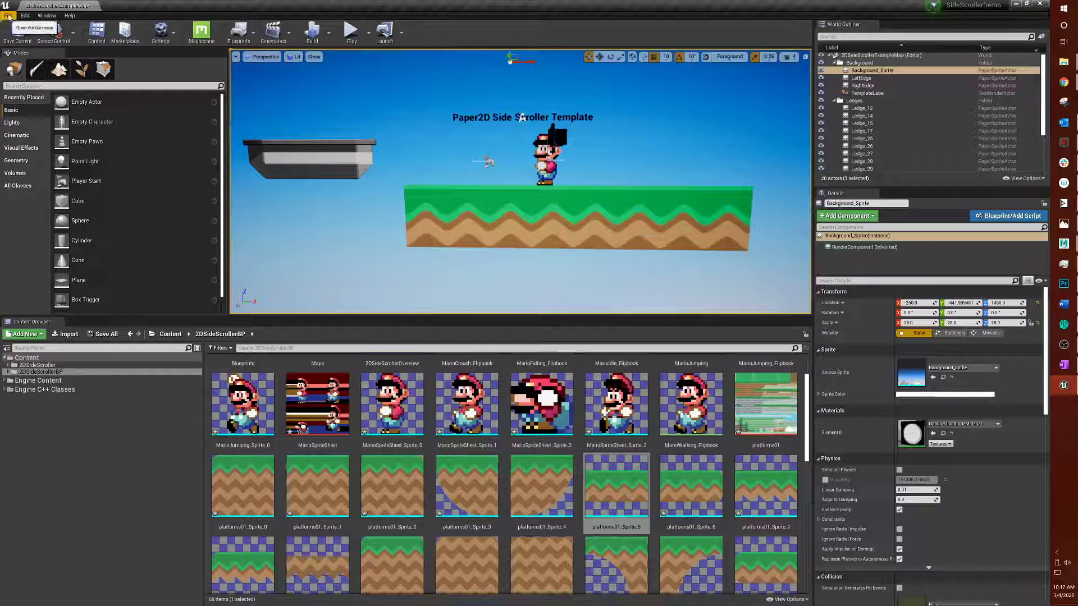
click(8, 15)
click(8, 15)
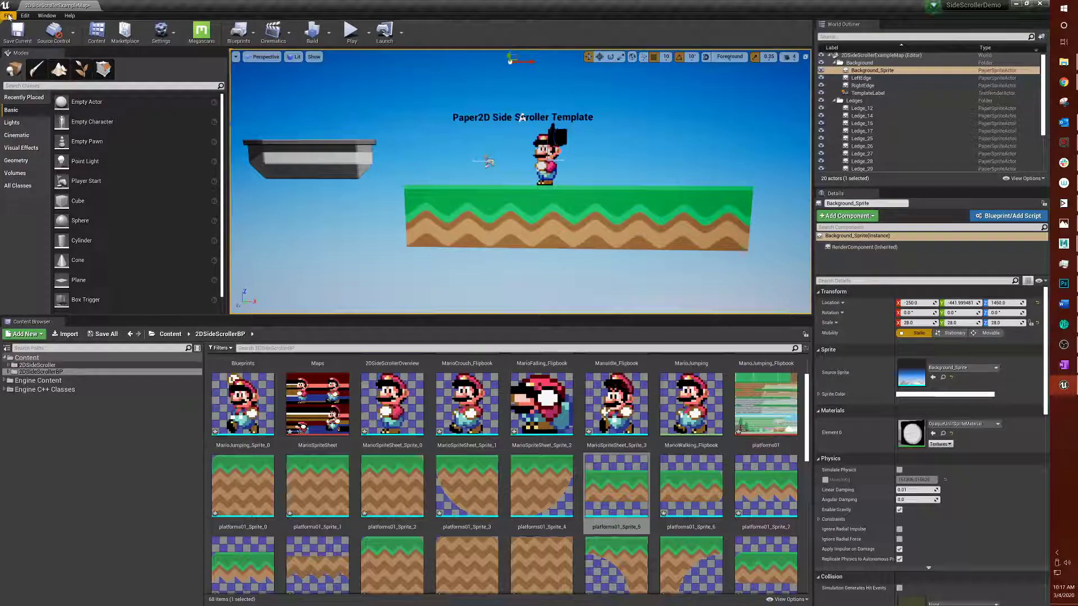
key(ctrl+shift+s)
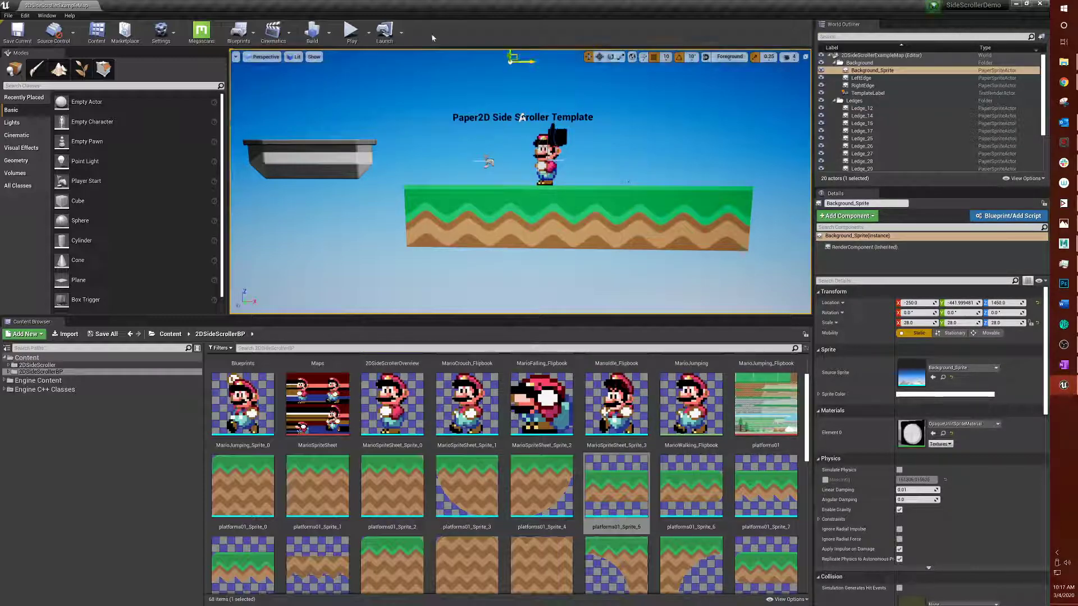
Play the level in the viewport, run the character back and forth and jump on the grass platform, and stop the session
click(352, 30)
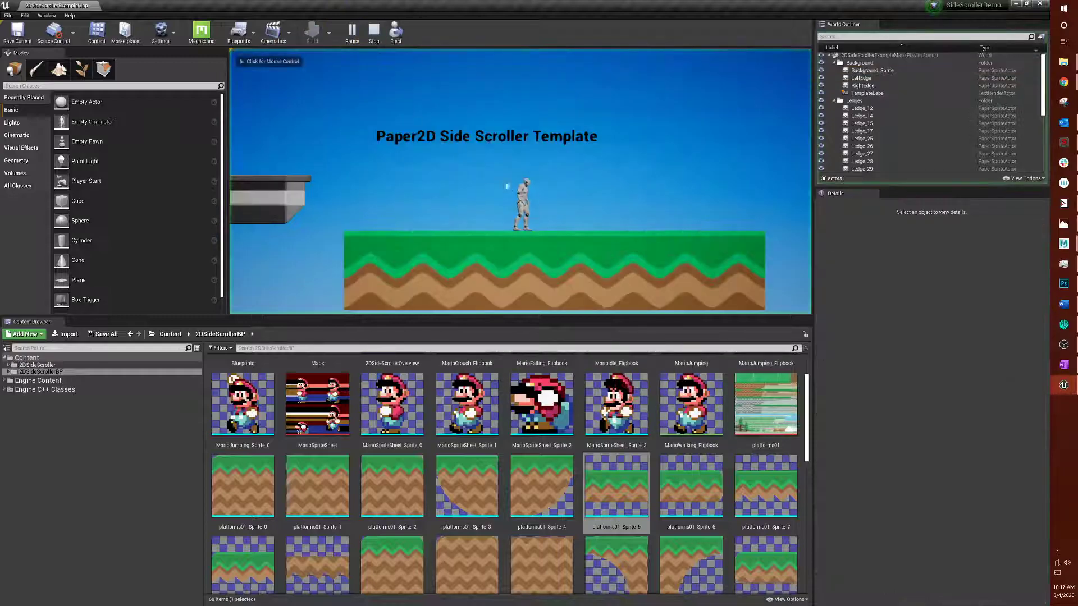
click(509, 188)
key(d)
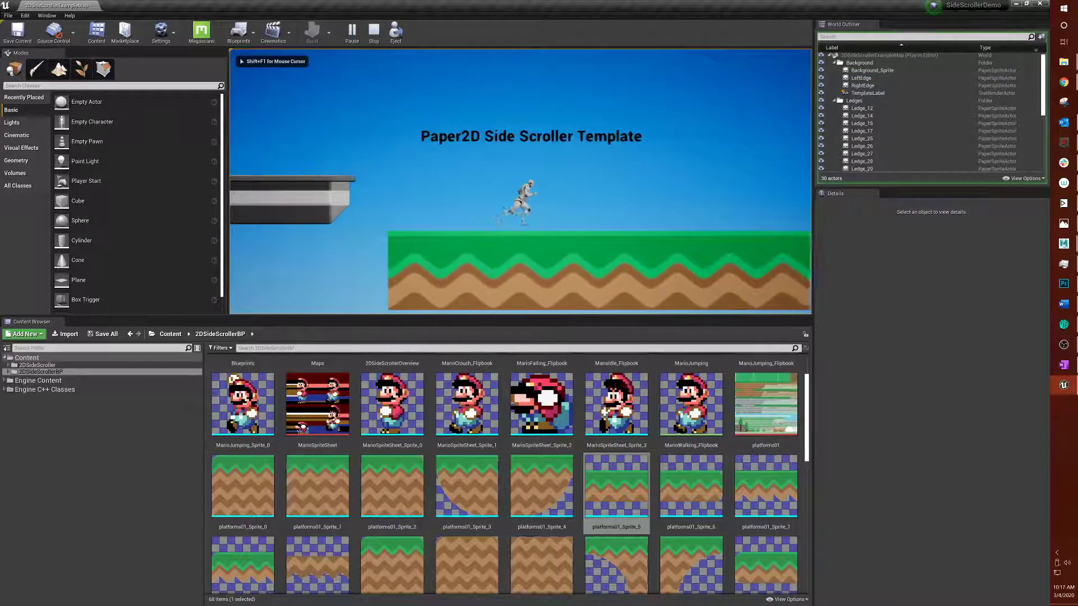
key(a)
key(d)
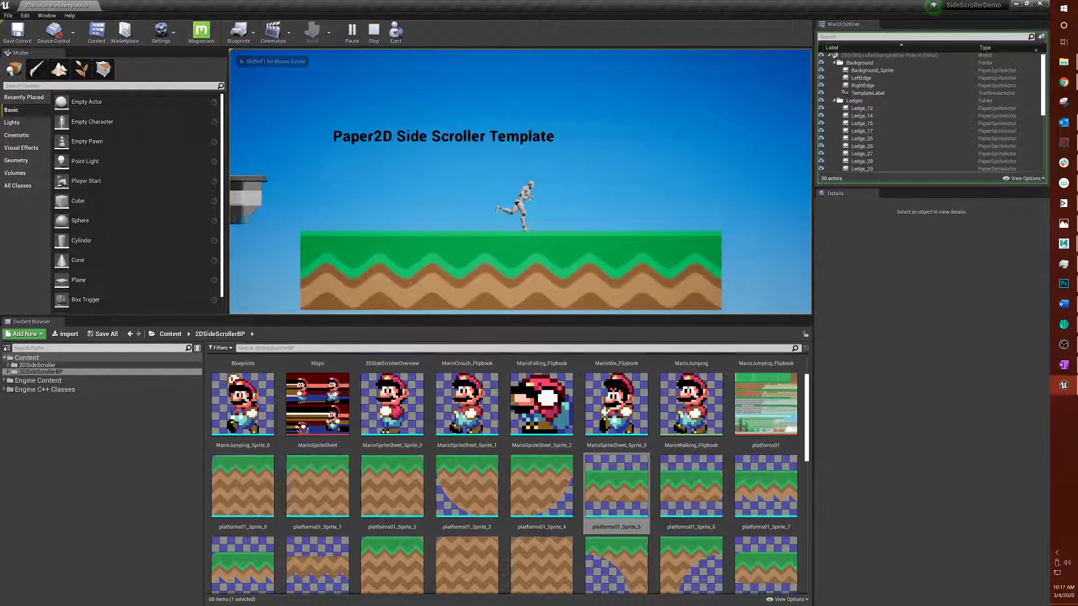
key(a)
key(d)
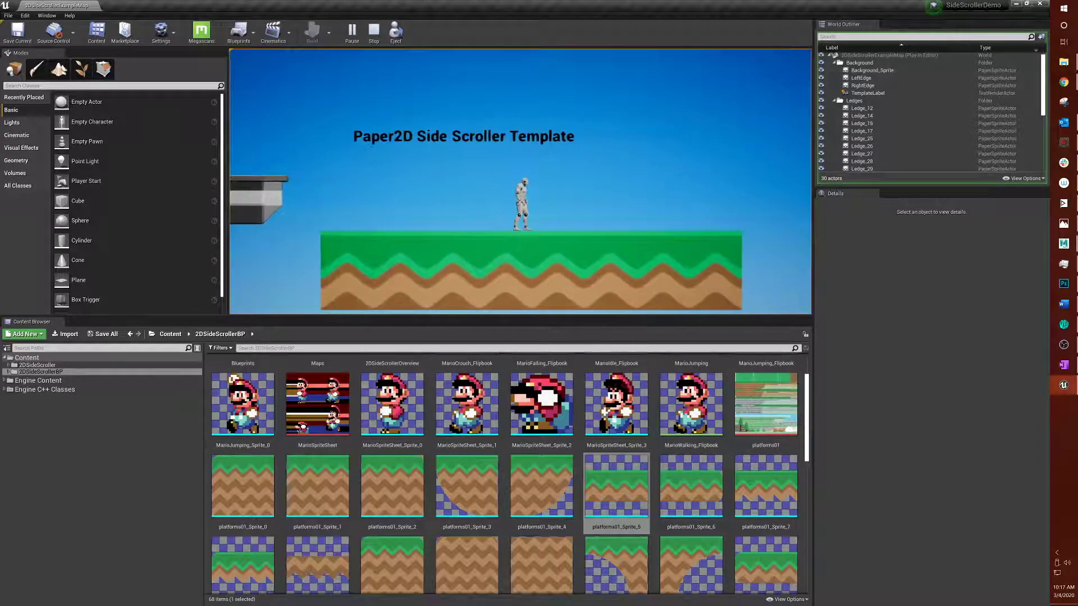
key(space)
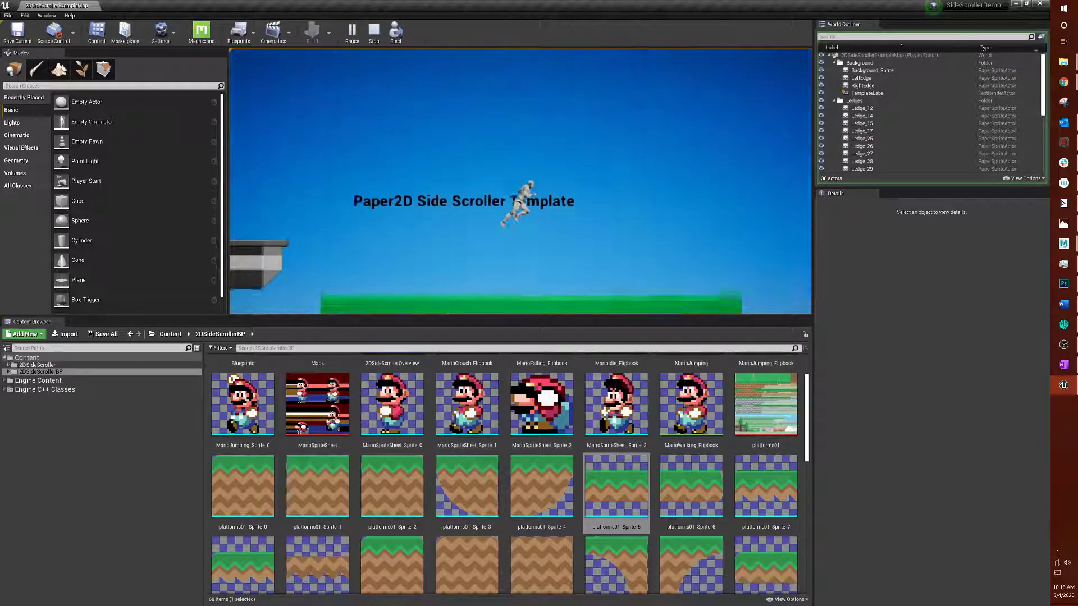
key(a)
key(d)
key(a)
key(d)
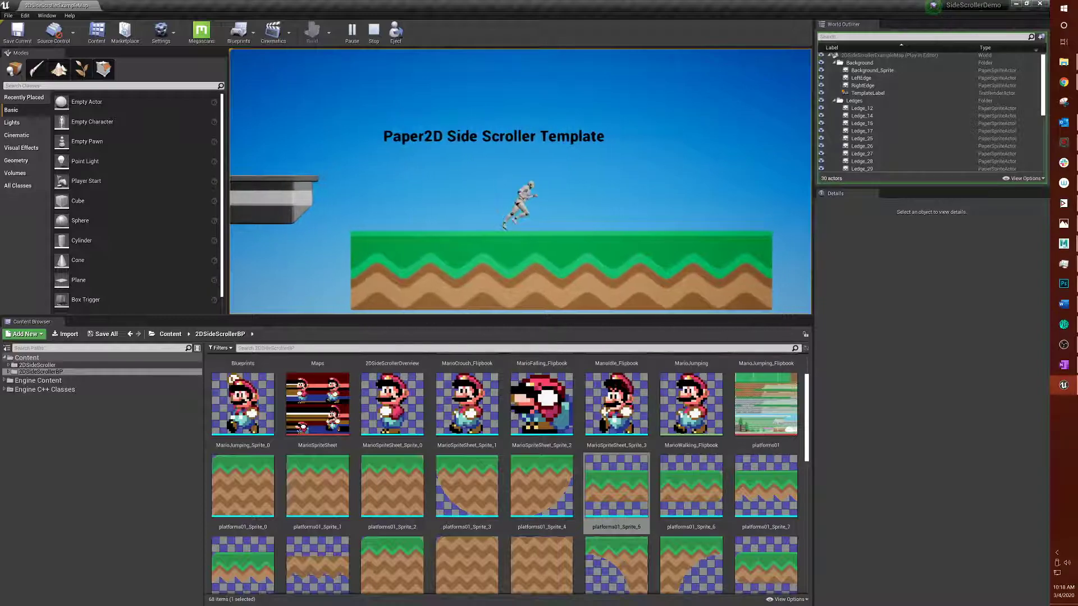
key(Escape)
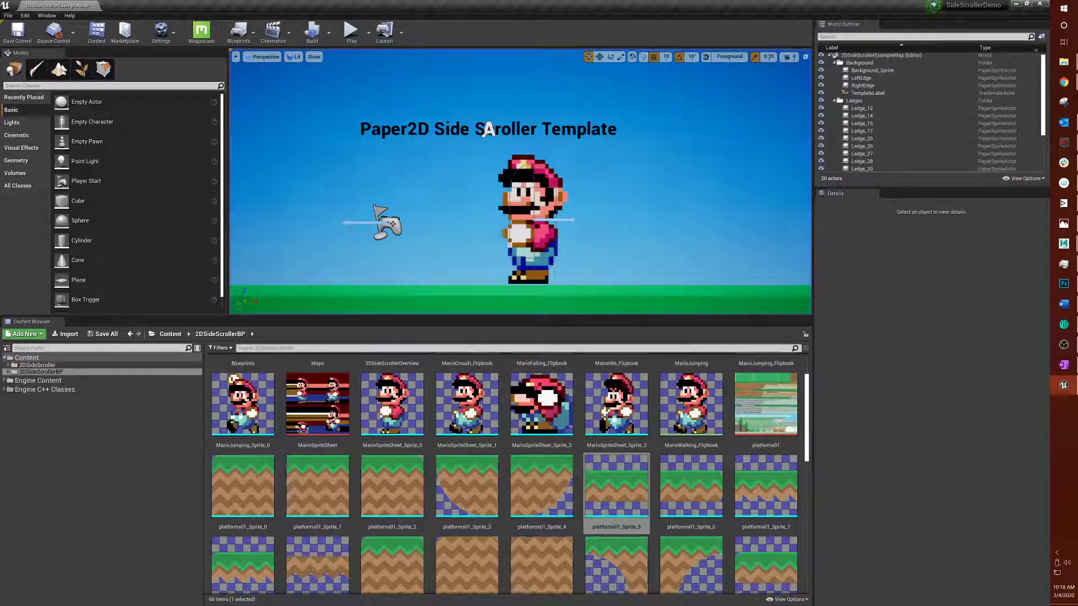
right_drag(586, 212, 586, 213)
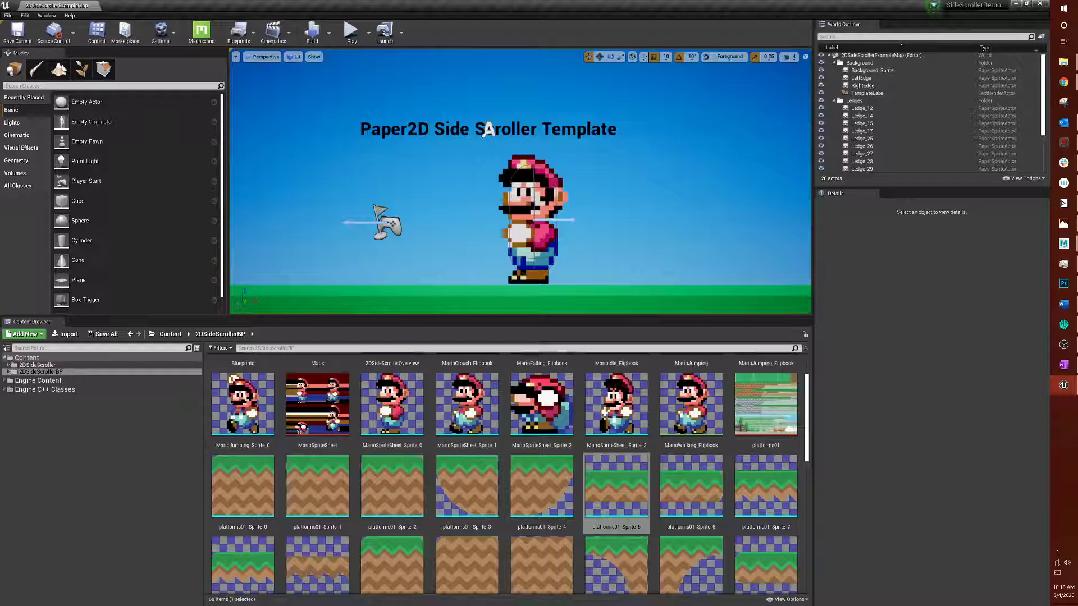